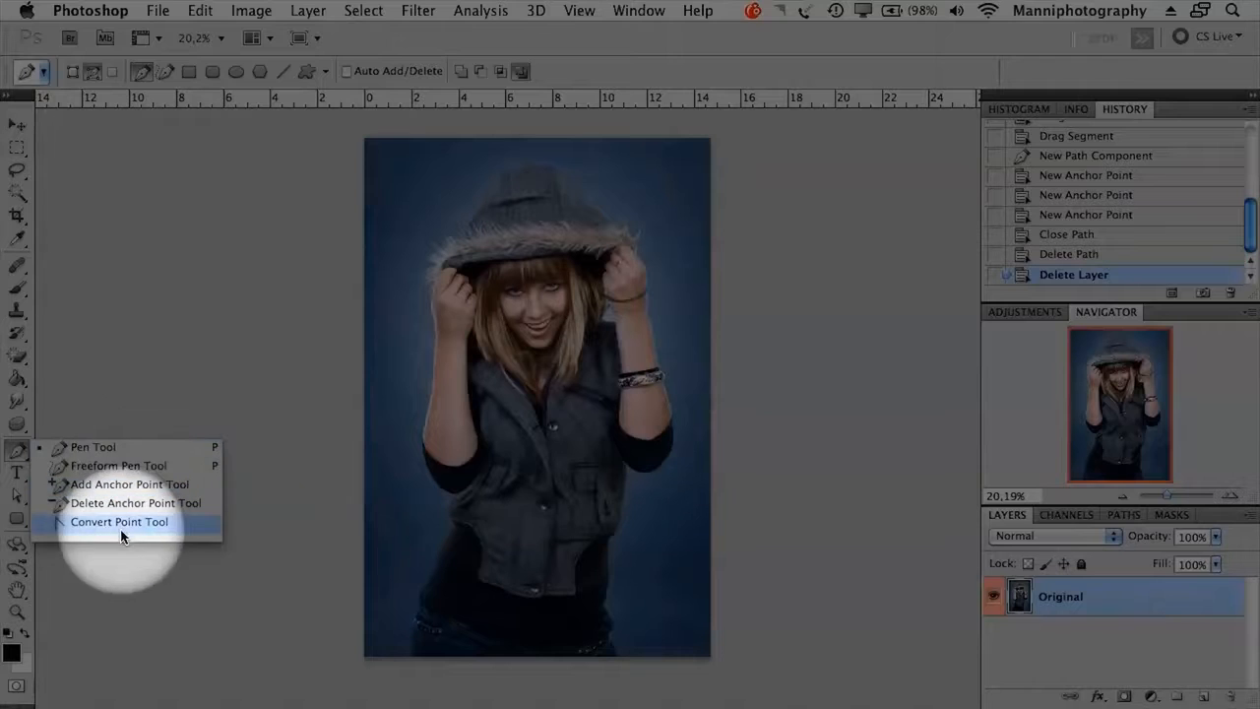
- Duplicate the Original layer and rename the copy Retouch
left_click(118, 466)
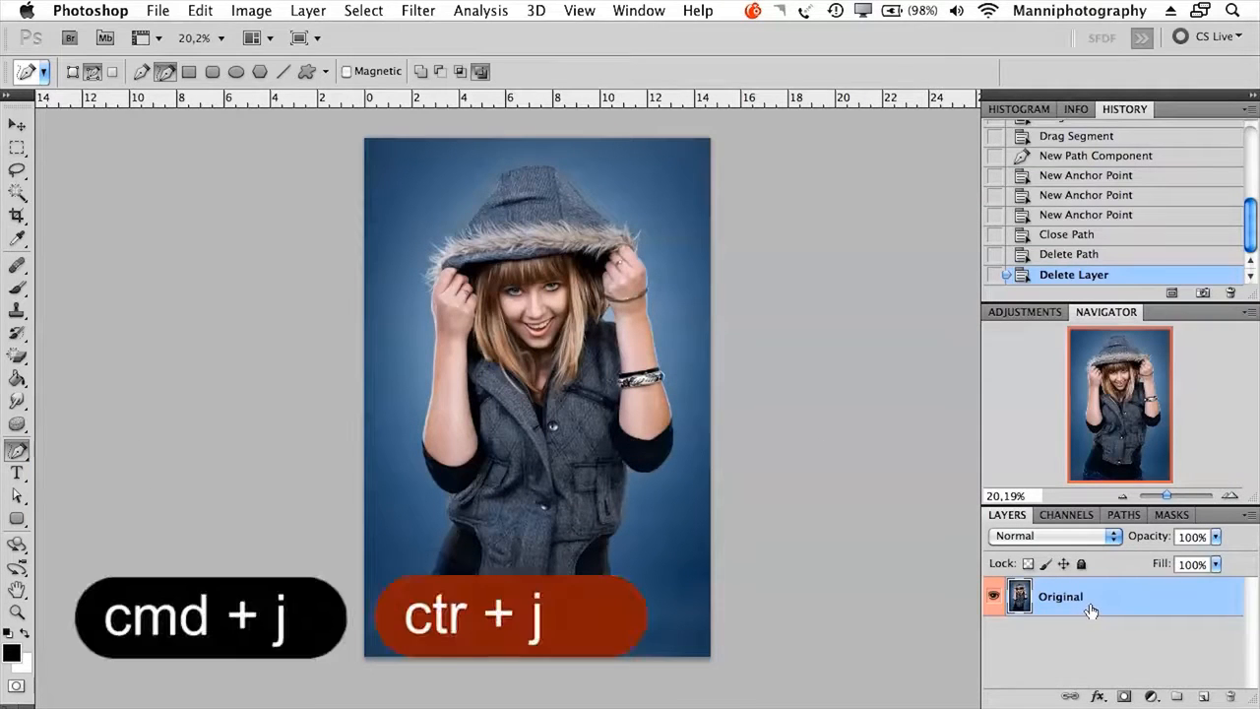
key("super+j")
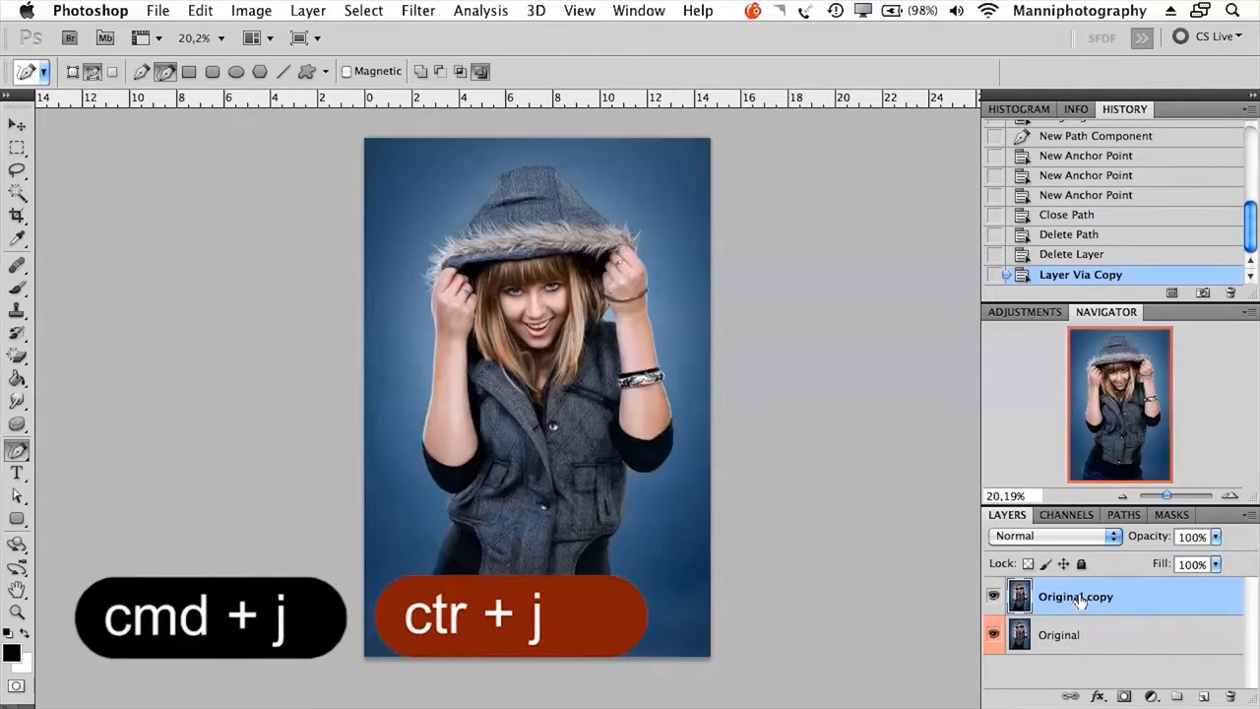
double_click(1080, 598)
key("BackSpace")
type("Reto")
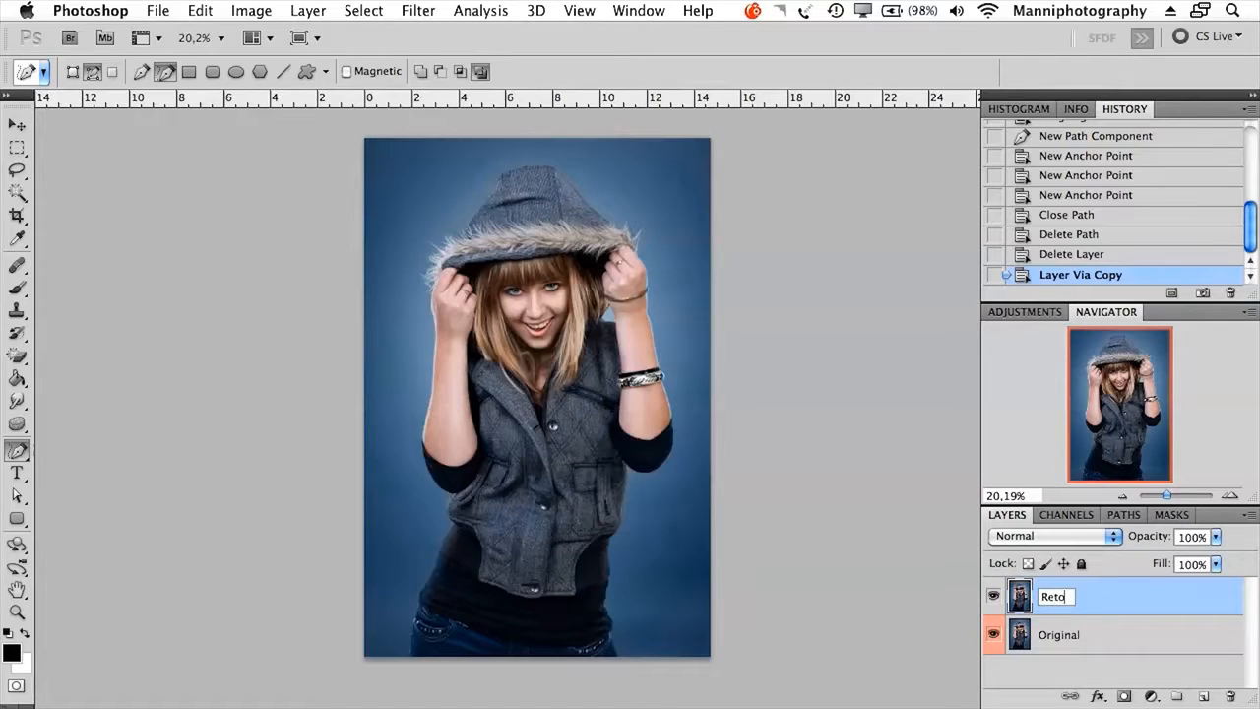
type("uch")
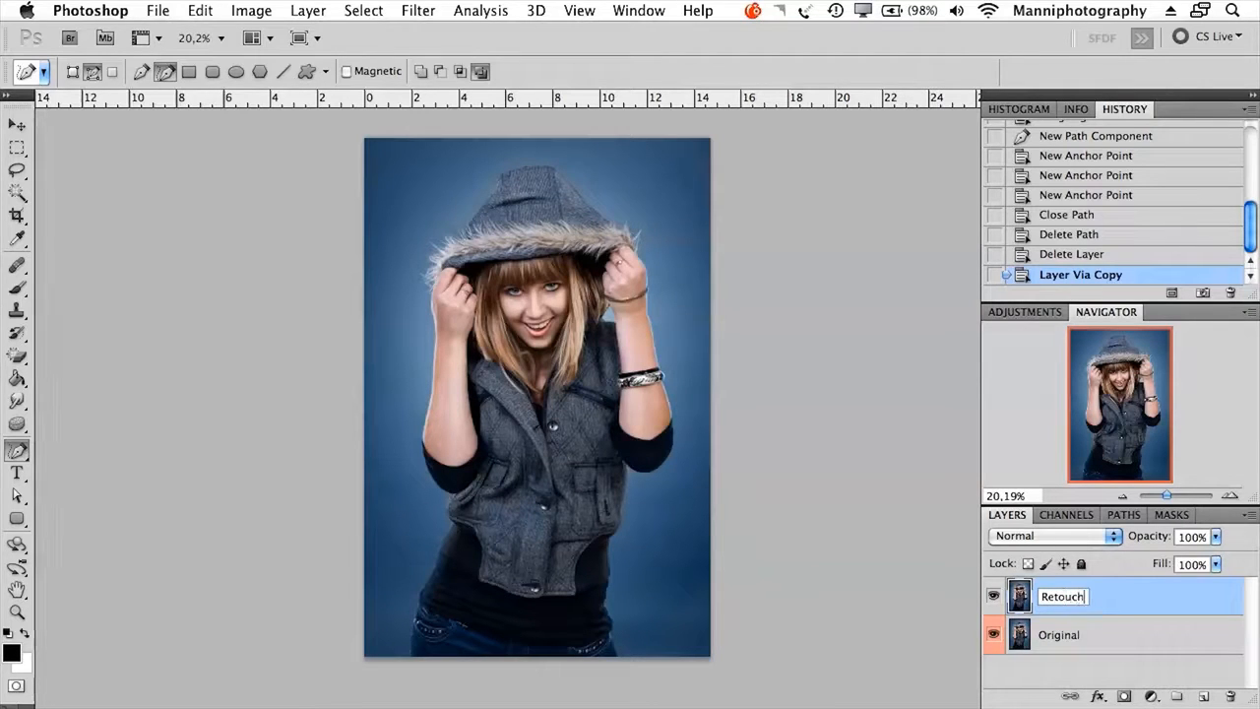
key("Return")
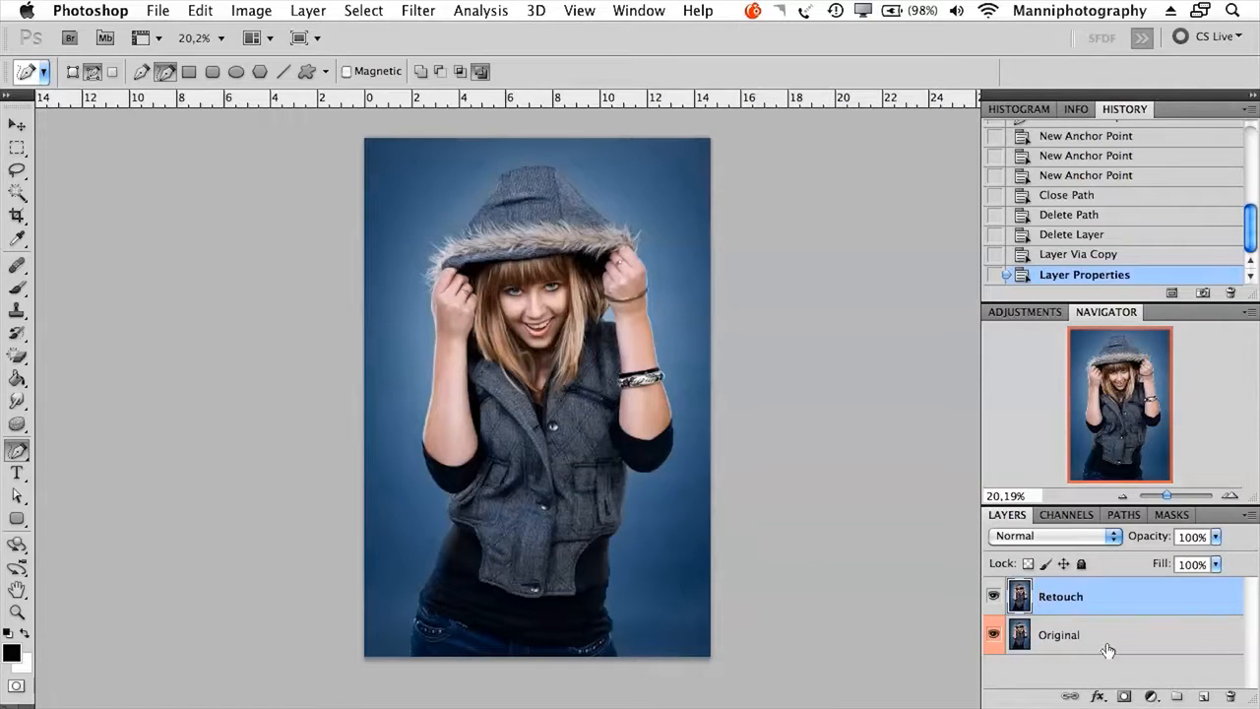
- Zoom in on the woman's face in the Retouch layer and switch to the Pen tool
left_click_drag(1167, 494, 1177, 495)
left_click_drag(1149, 408, 1134, 375)
left_click_drag(697, 374, 707, 384)
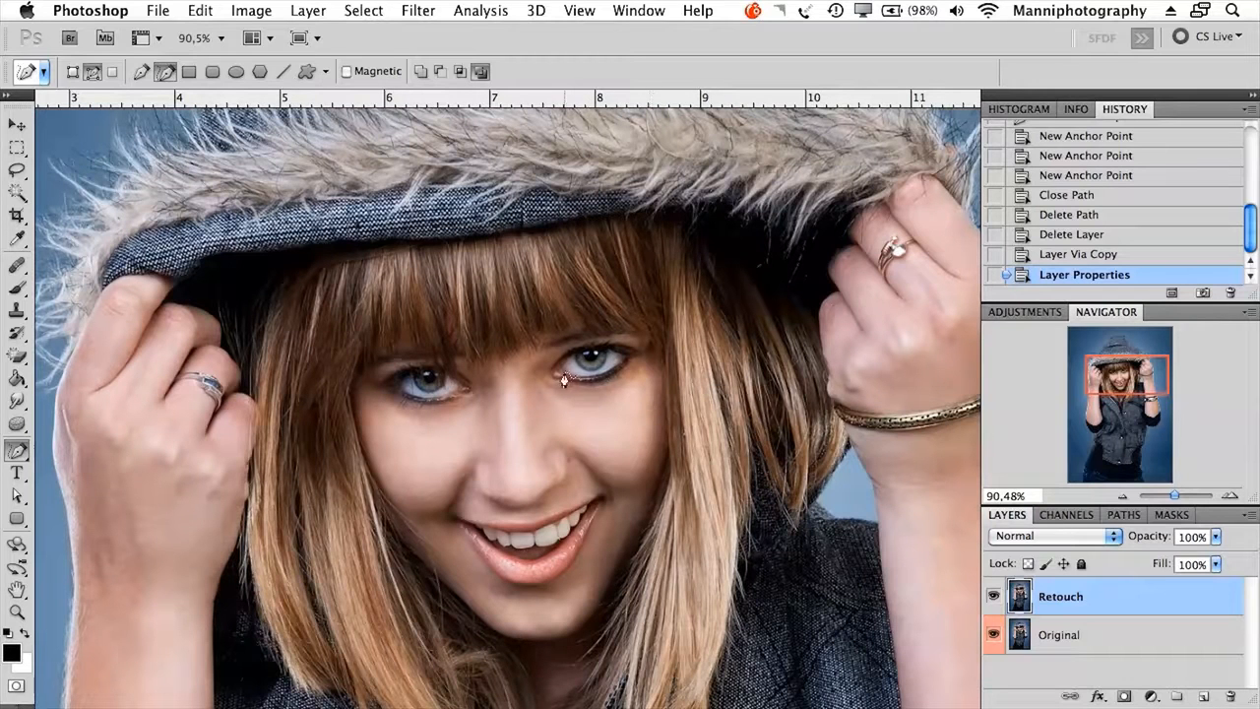
left_click_drag(17, 450, 61, 448)
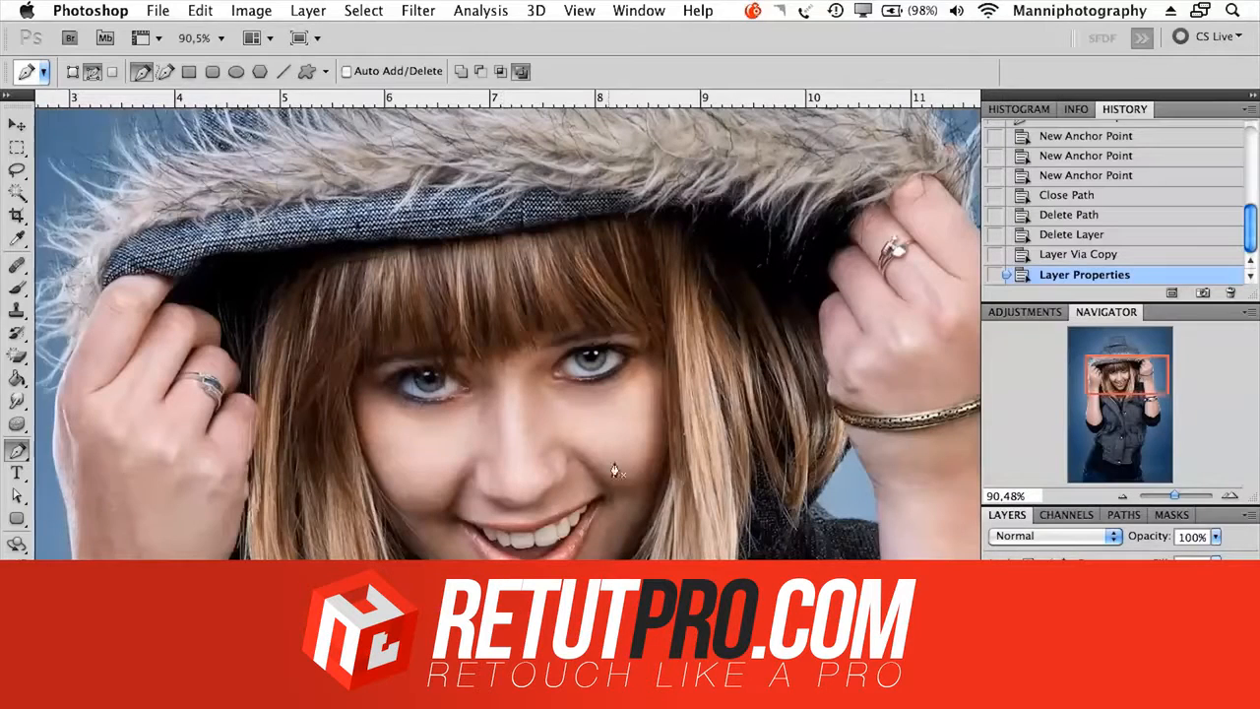
left_click_drag(573, 390, 548, 393)
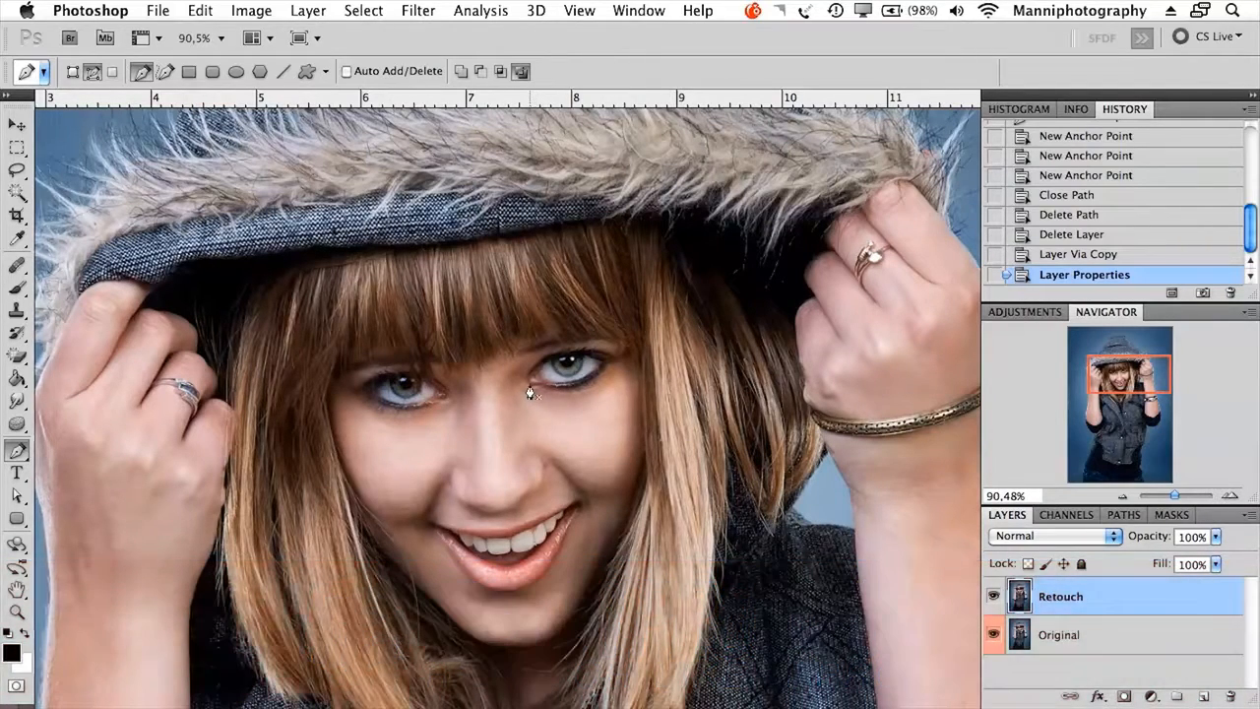
- Try a path of straight Pen segments from the inner corner of the right-hand eye across the cheek, and clear it
left_click(525, 388)
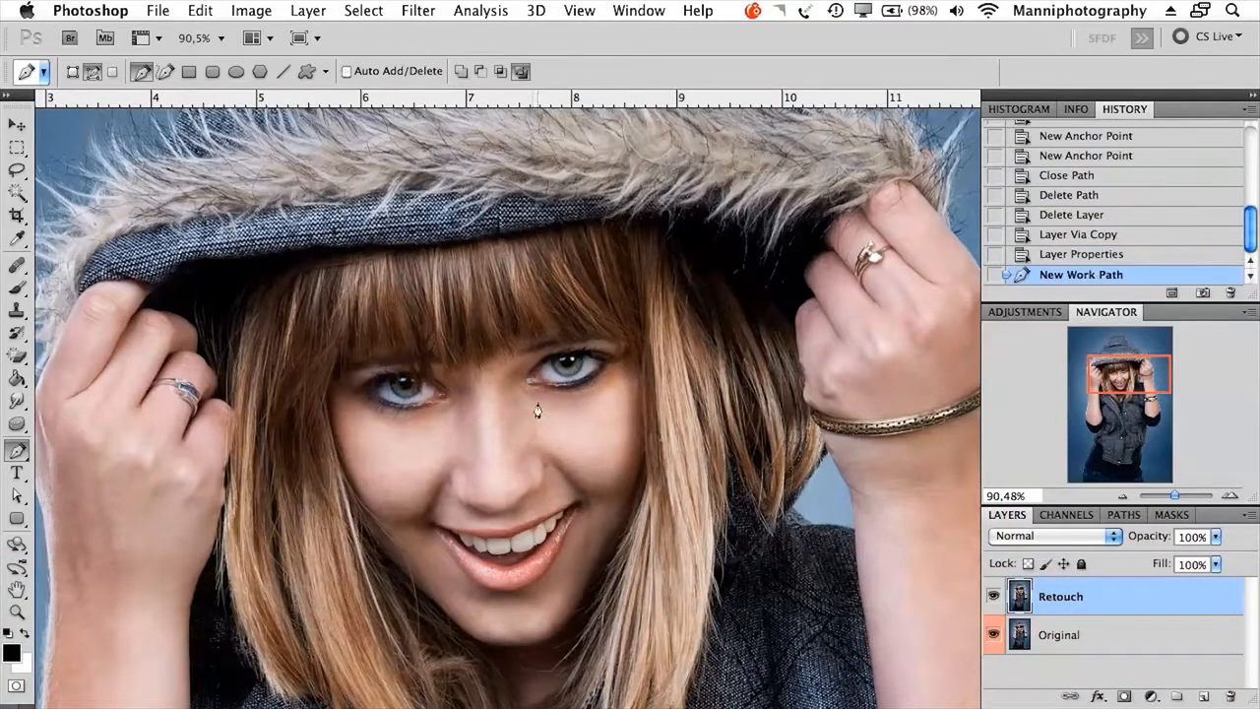
left_click(600, 448)
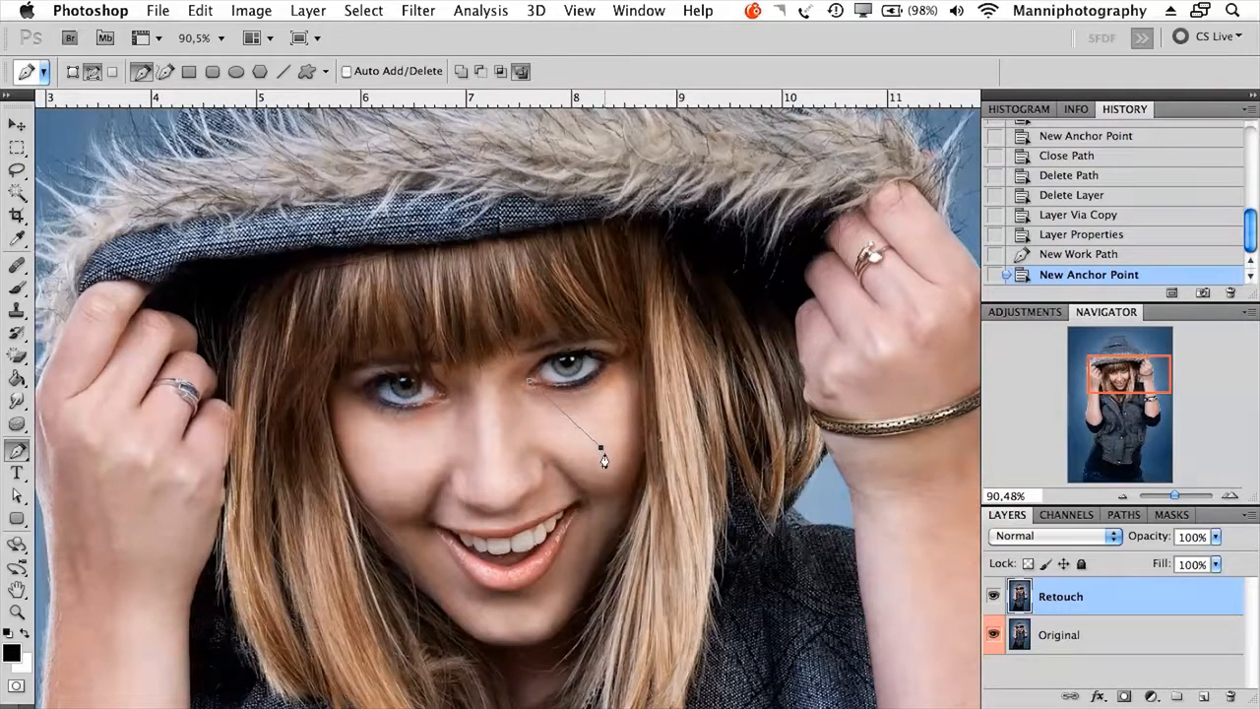
left_click(622, 392)
left_click(632, 325)
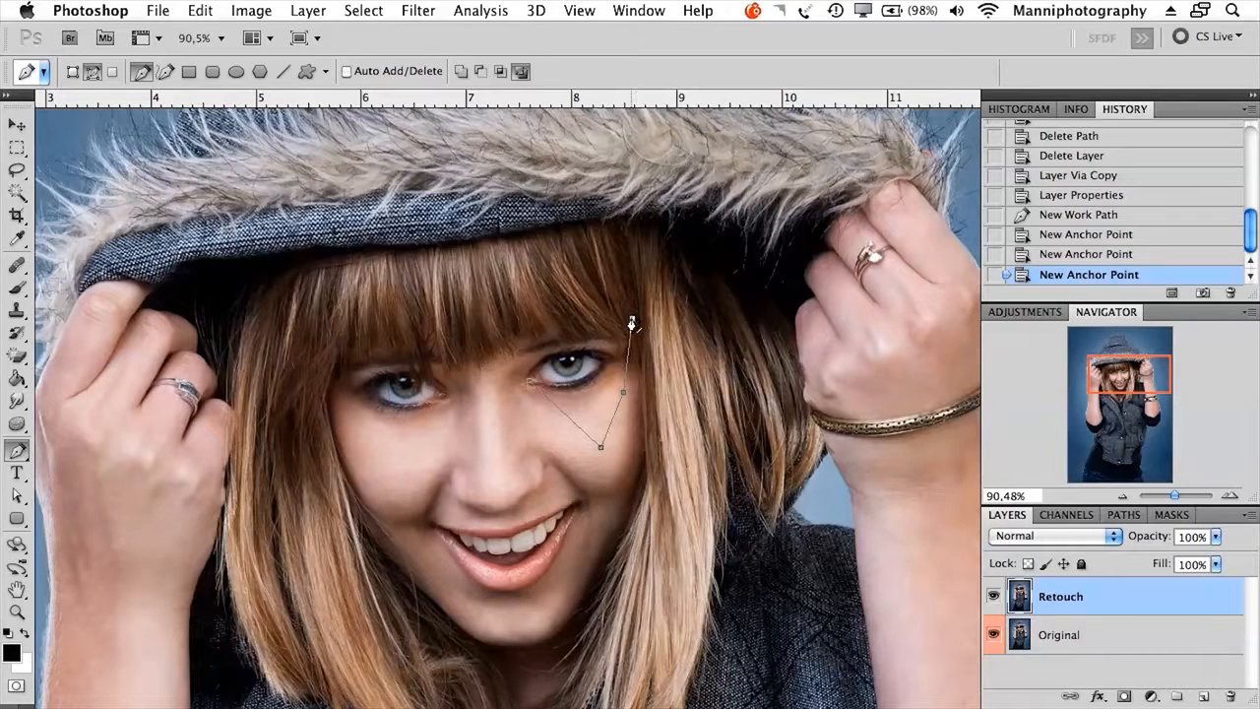
key("BackSpace")
key("BackSpace")
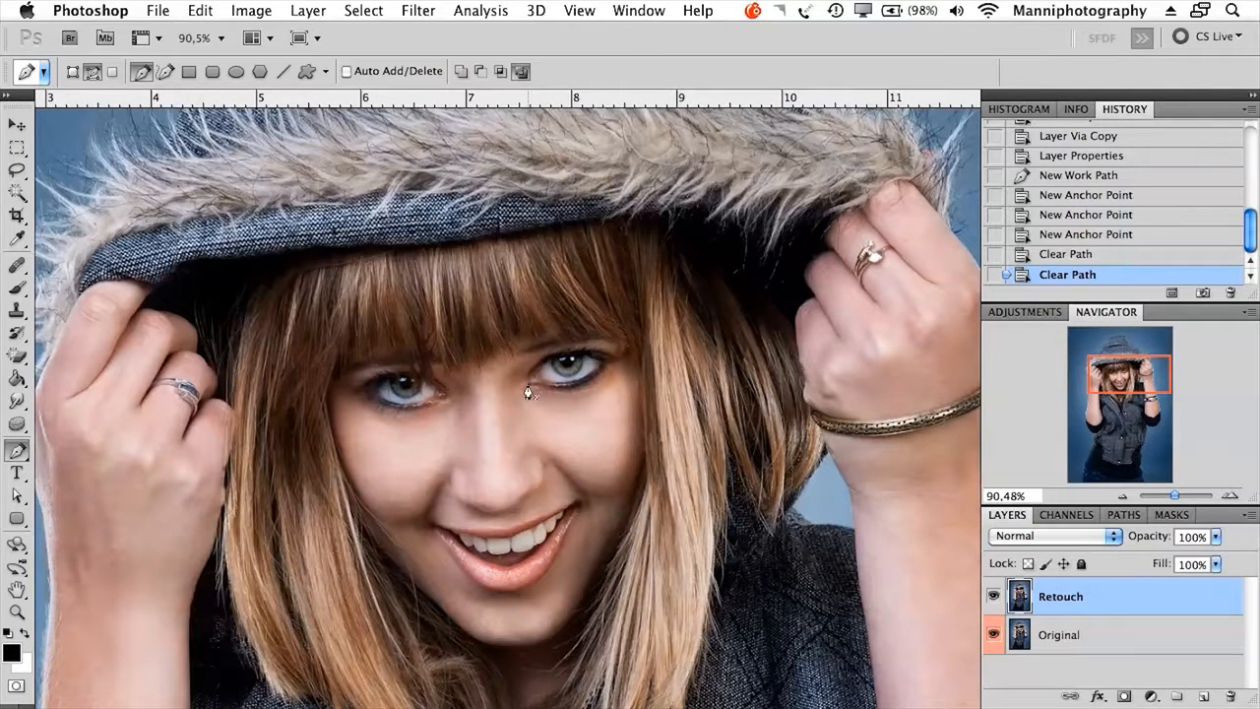
left_click(534, 422)
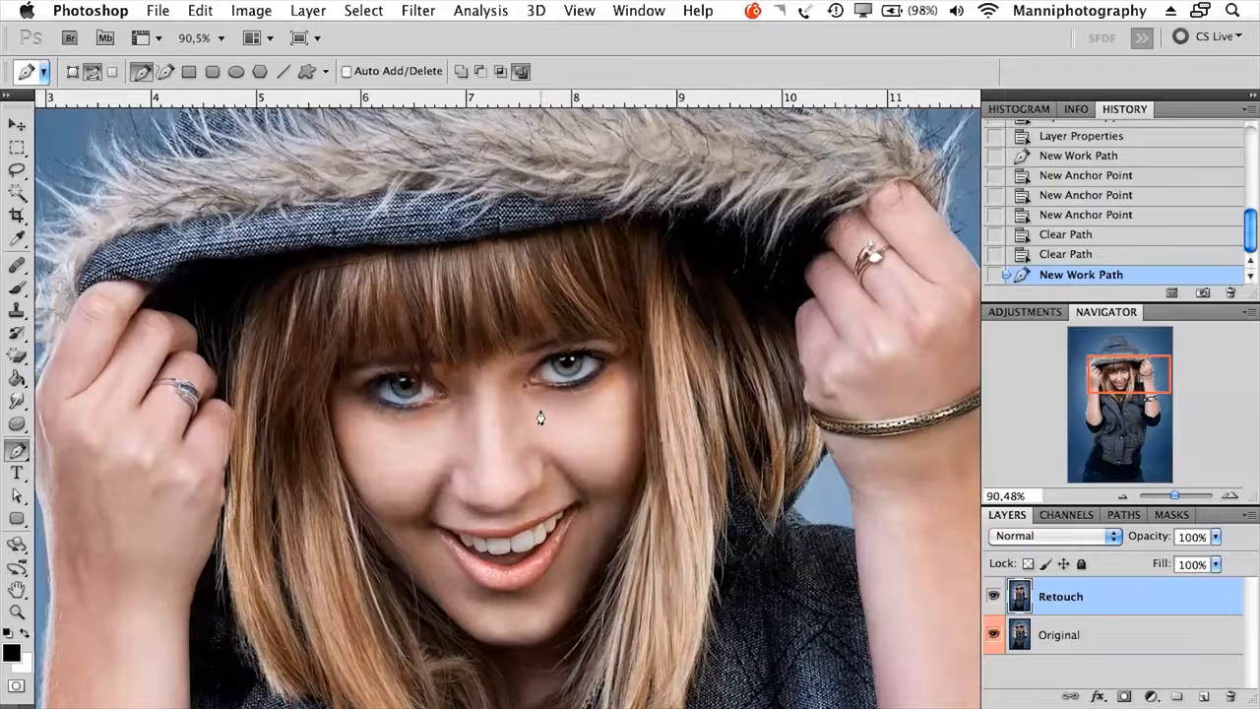
key("ctrl+z")
- Start a path at the inner corner of the right-hand eye and add a curved anchor at its outer corner, following the lower lid
left_click(529, 389)
left_click_drag(605, 362, 625, 319)
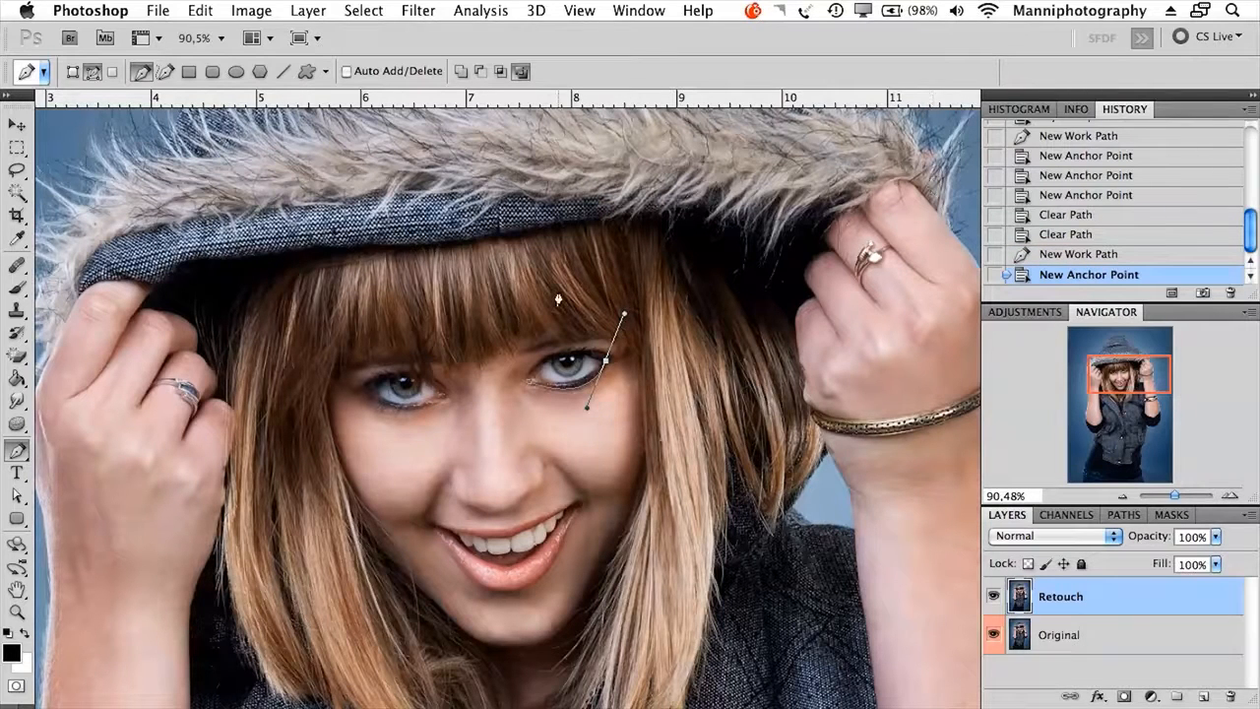
left_click(483, 284)
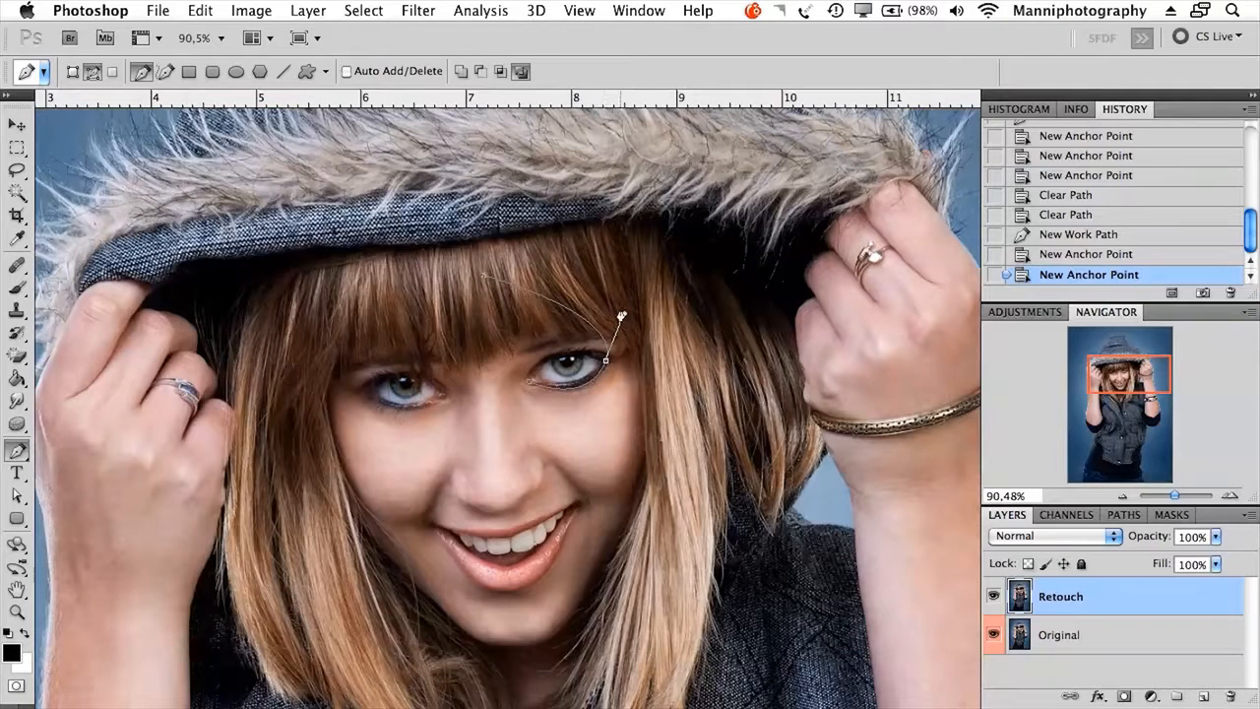
key("super+z")
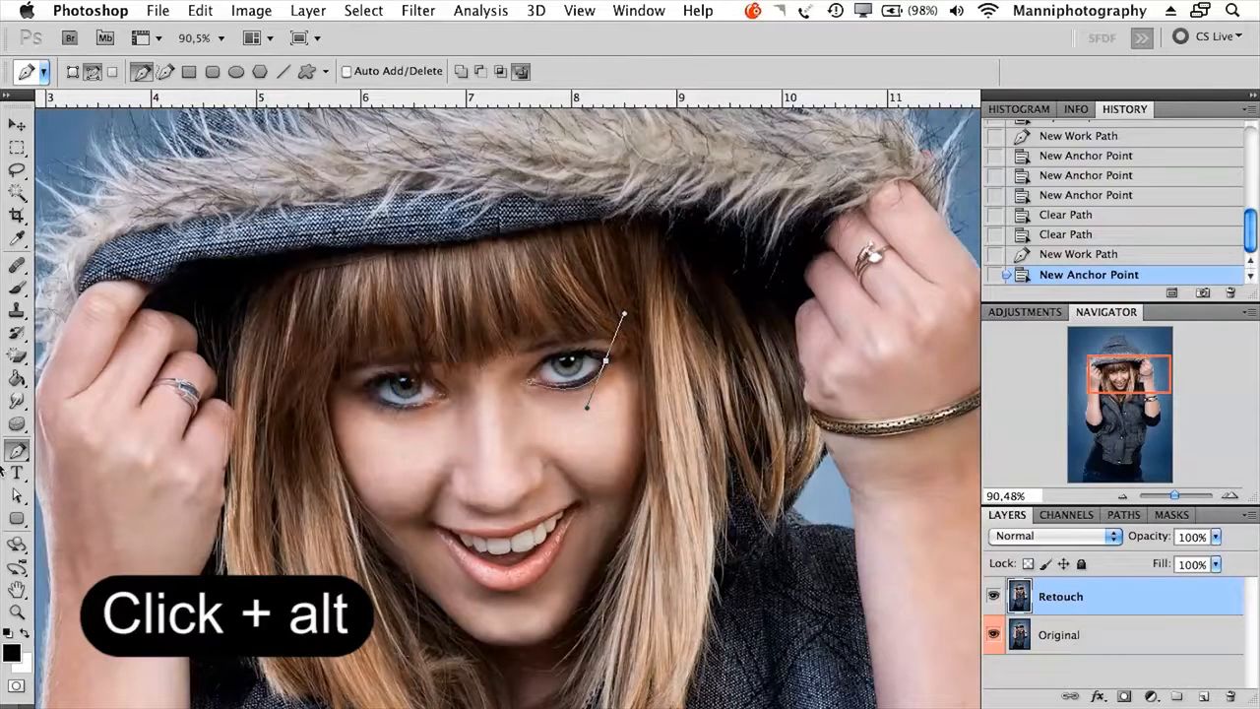
- Use the Convert Point tool to bend the outer-corner anchor's upper handle inward along the upper eyelid
left_click(18, 452)
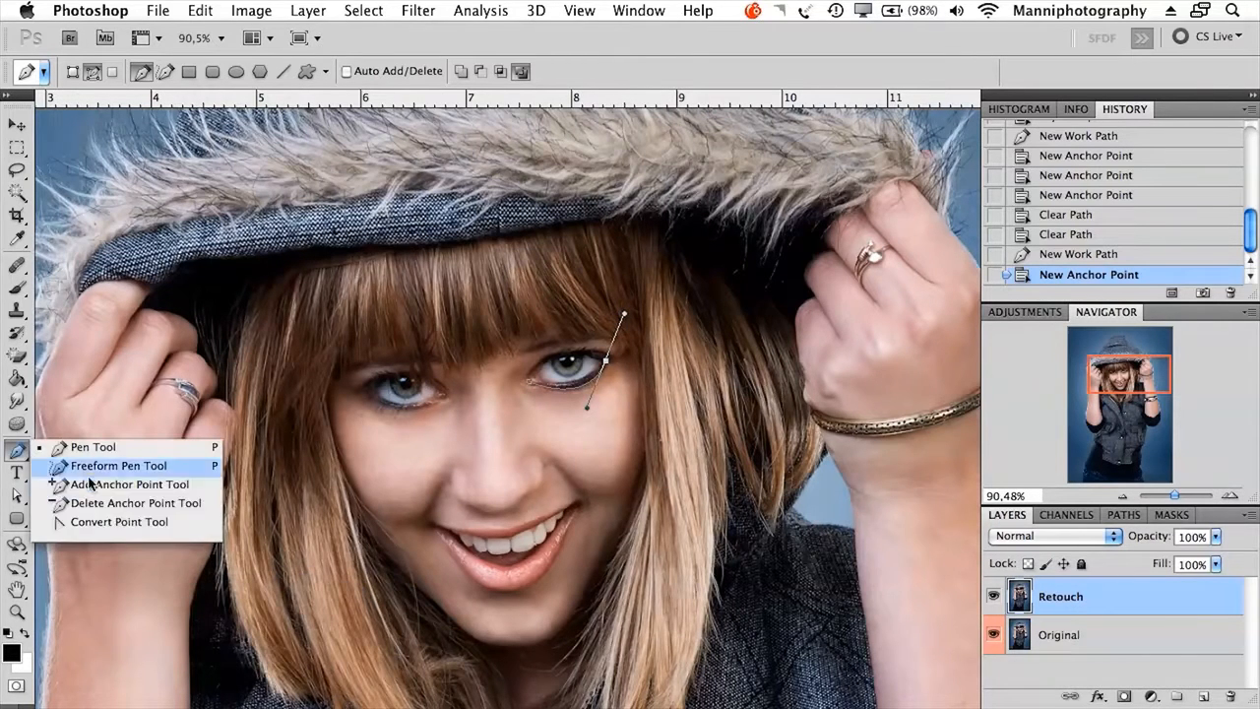
left_click(143, 525)
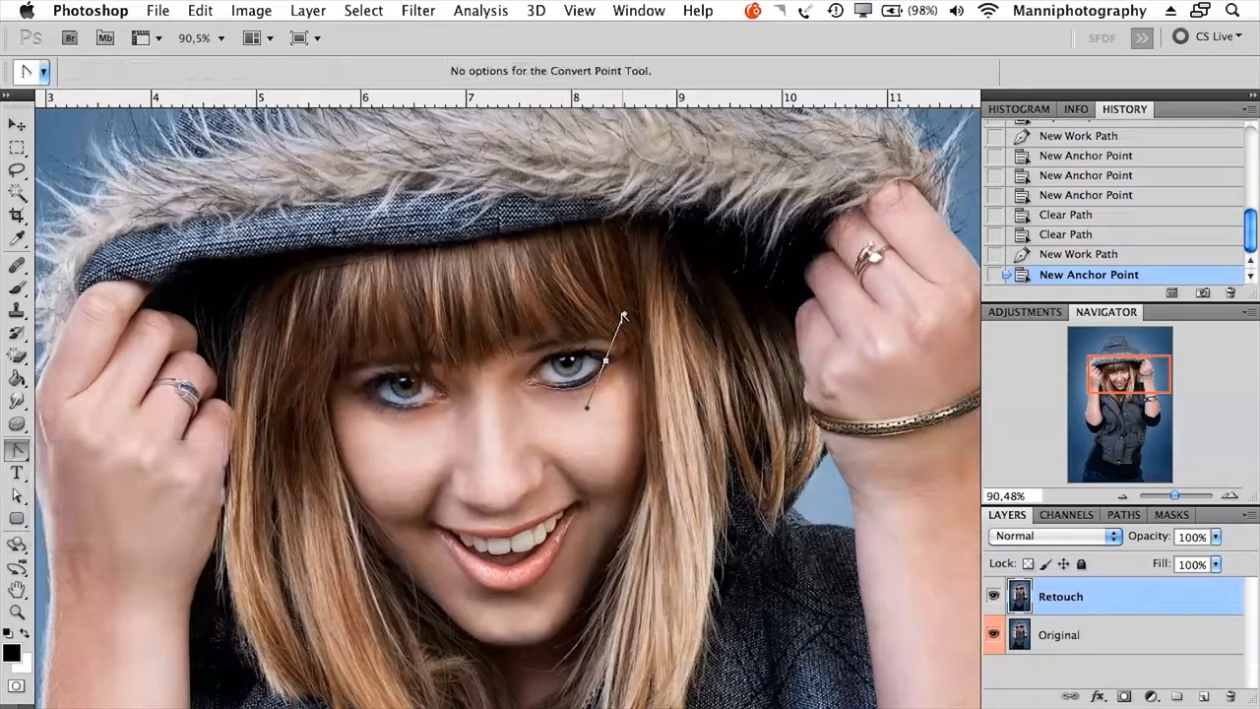
left_click_drag(622, 317, 588, 355)
left_click_drag(587, 359, 587, 356)
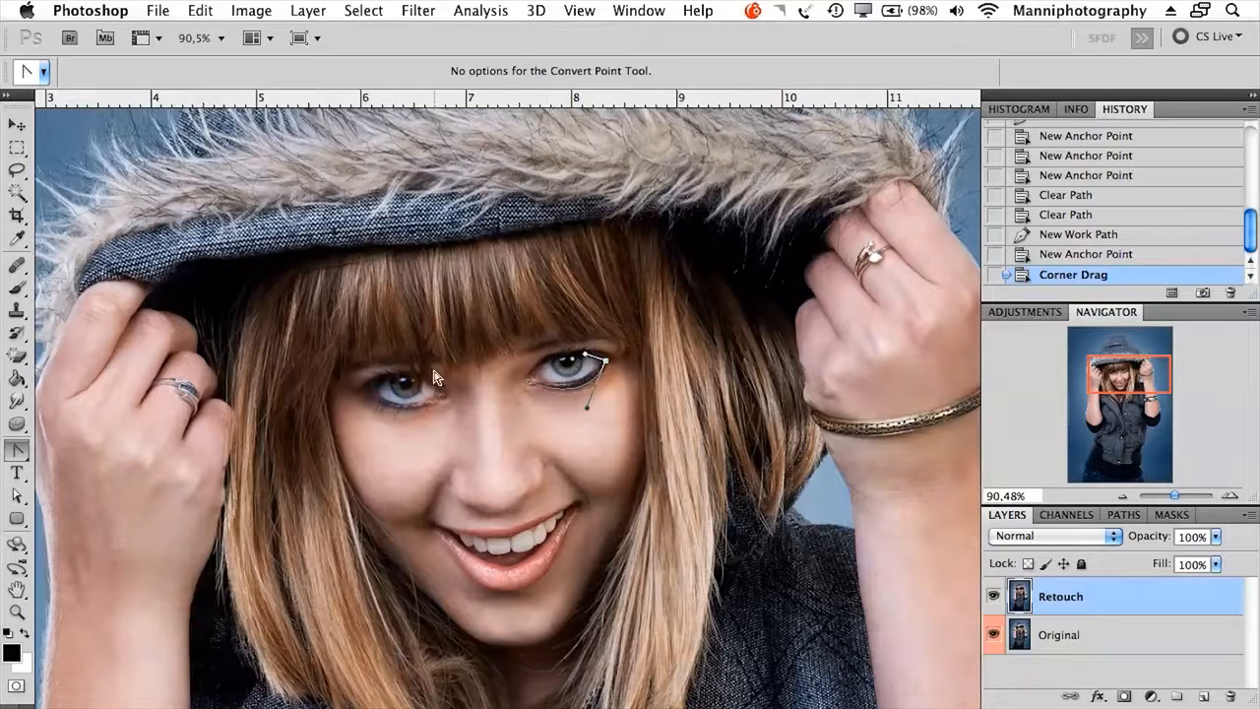
- Fine-tune the outer-corner handle with the Pen tool and close the path at the inner corner with a curve along the upper lid
left_click(20, 451)
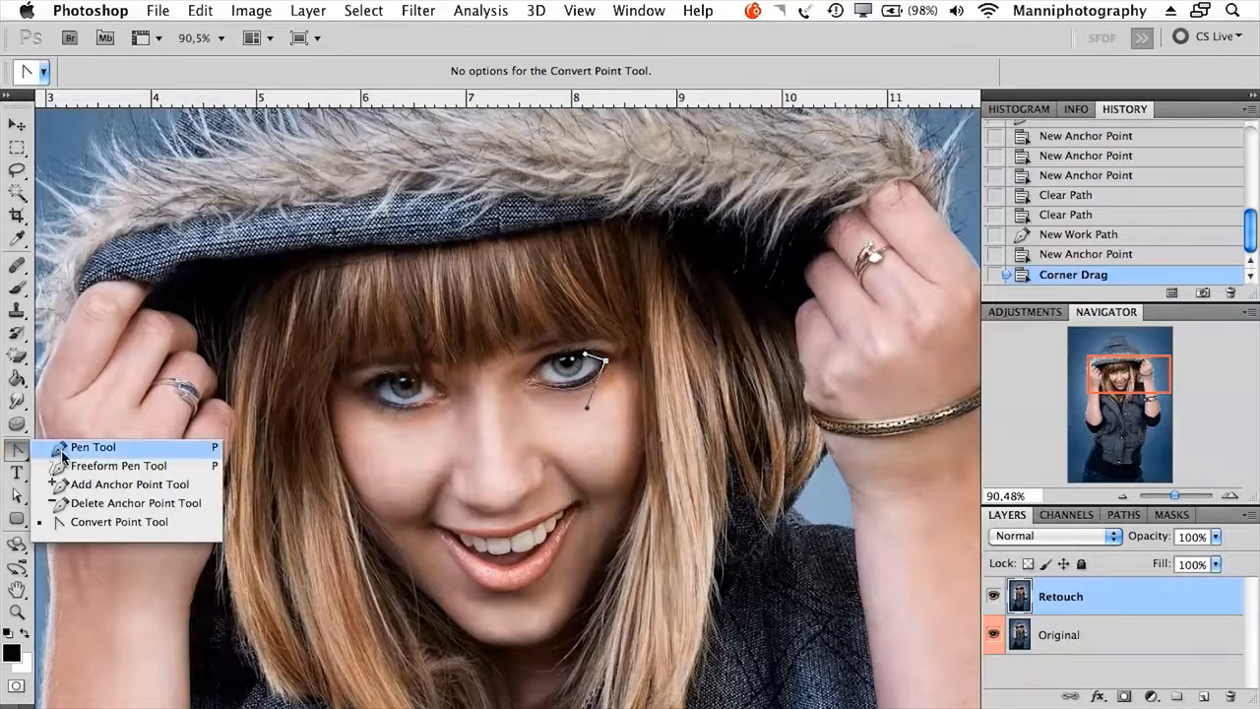
left_click(92, 447)
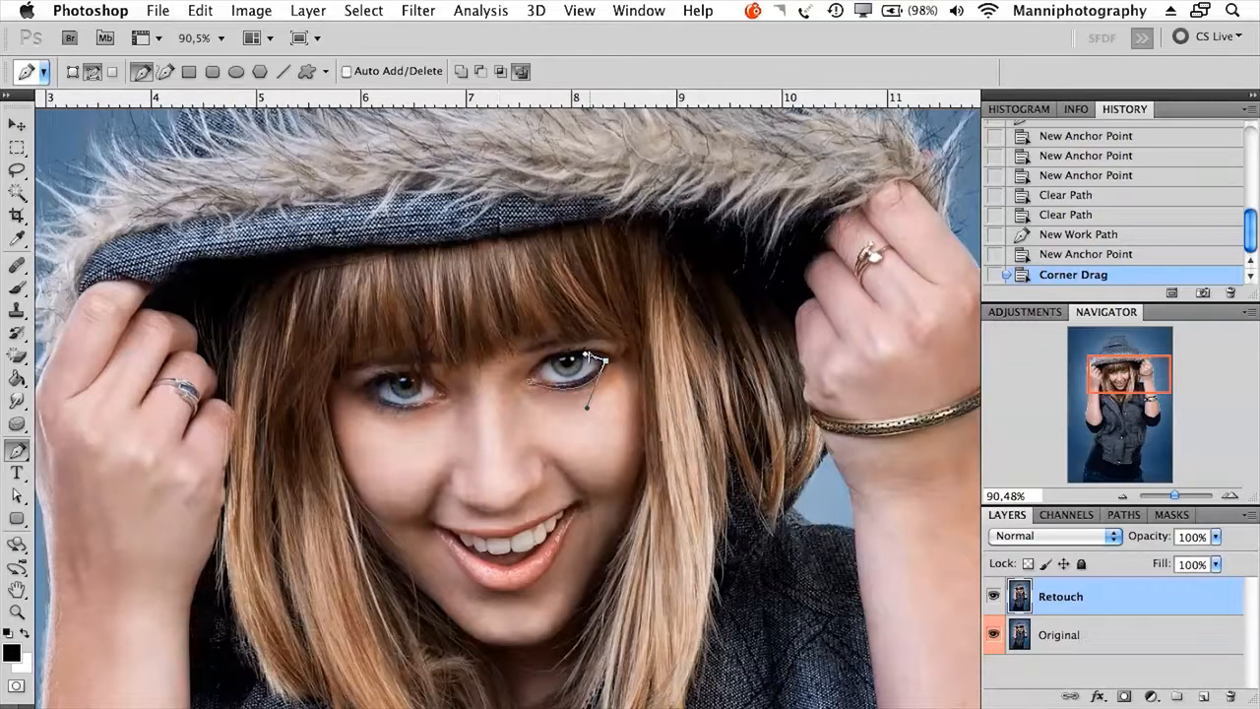
mouse_move(603, 360)
left_mouse_down()
mouse_move(676, 281)
mouse_move(583, 327)
mouse_move(645, 252)
mouse_move(633, 399)
mouse_move(583, 347)
mouse_move(589, 358)
left_mouse_up()
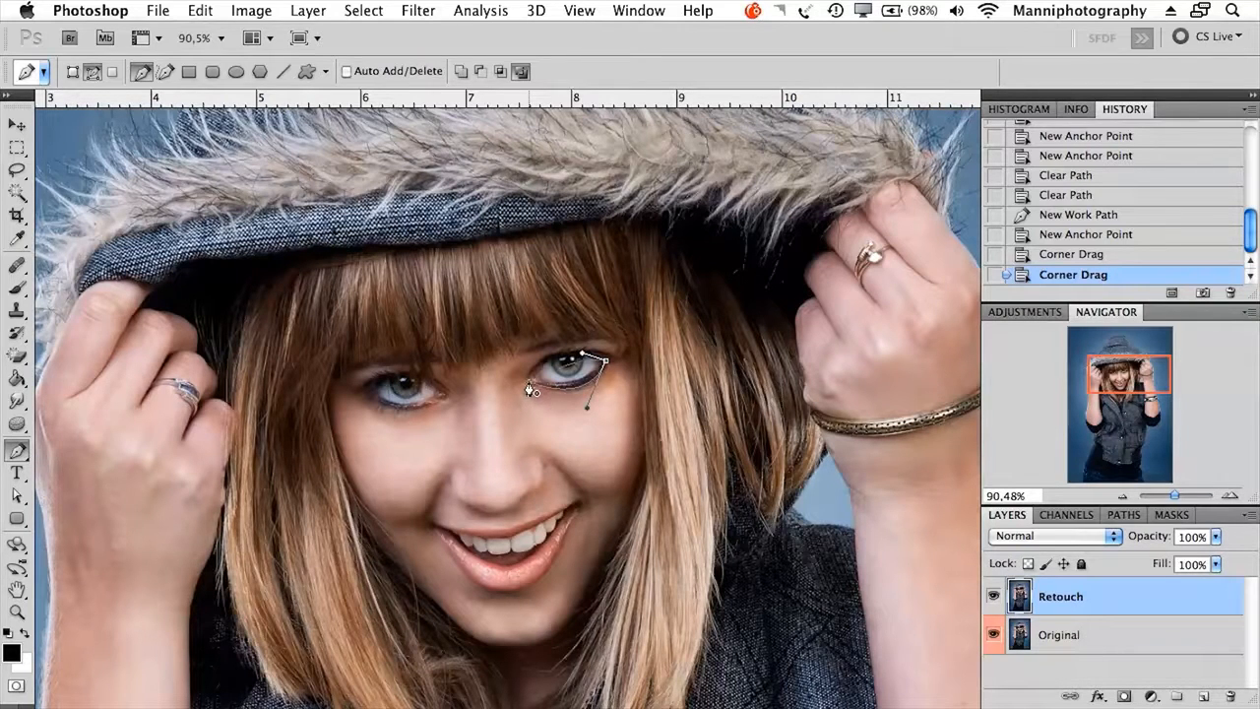
left_click_drag(530, 390, 501, 420)
left_click(541, 391)
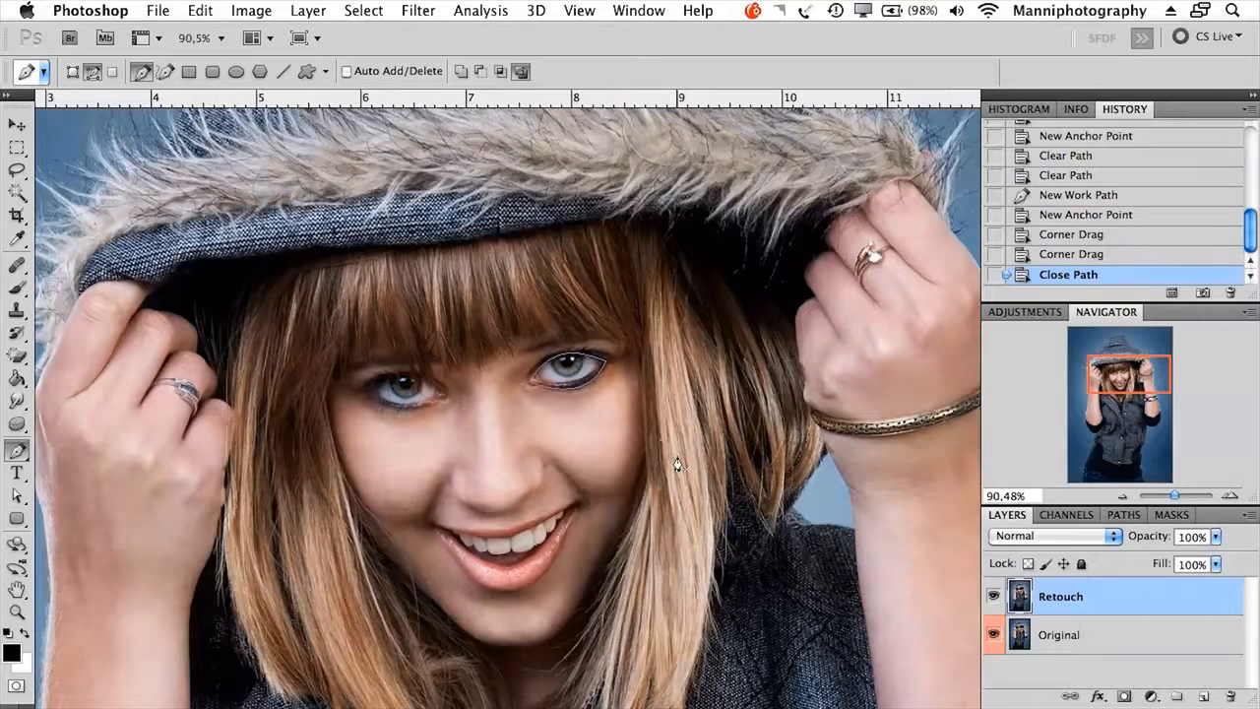
- Turn the eye path into a new selection with 0 pixels feather and anti-aliasing off, and copy the selected eye onto a new layer
right_click(591, 388)
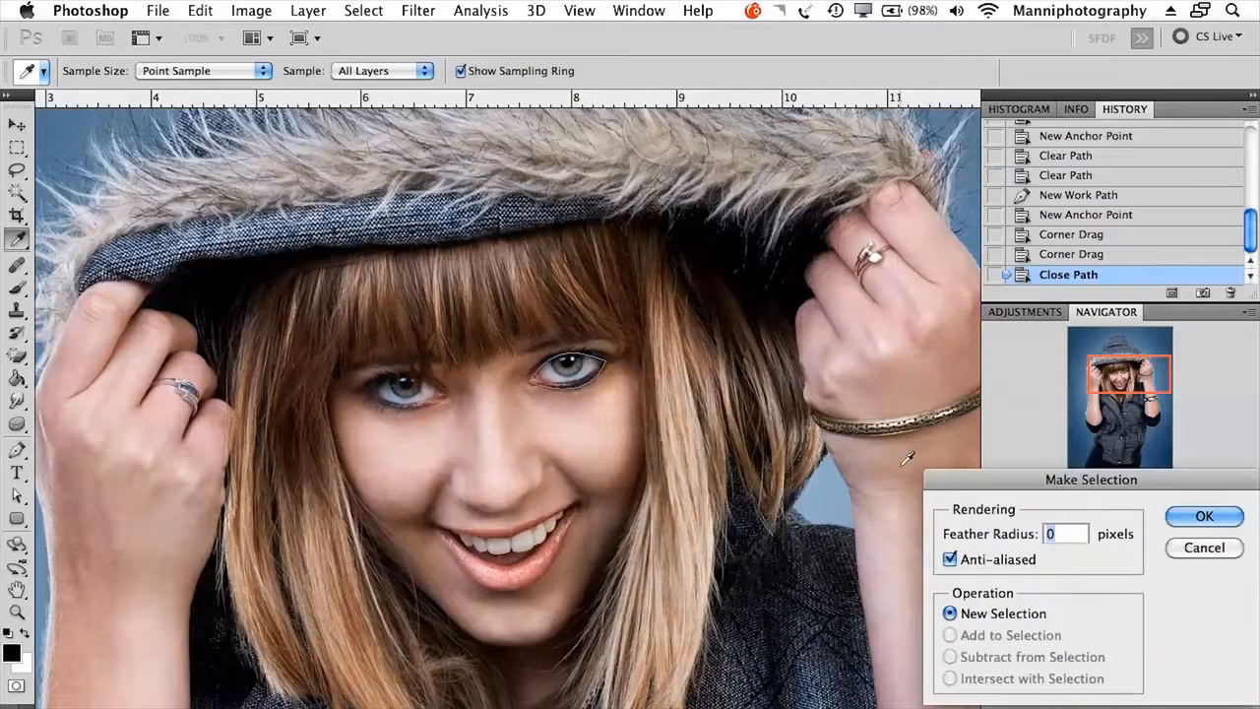
left_click_drag(950, 485, 292, 73)
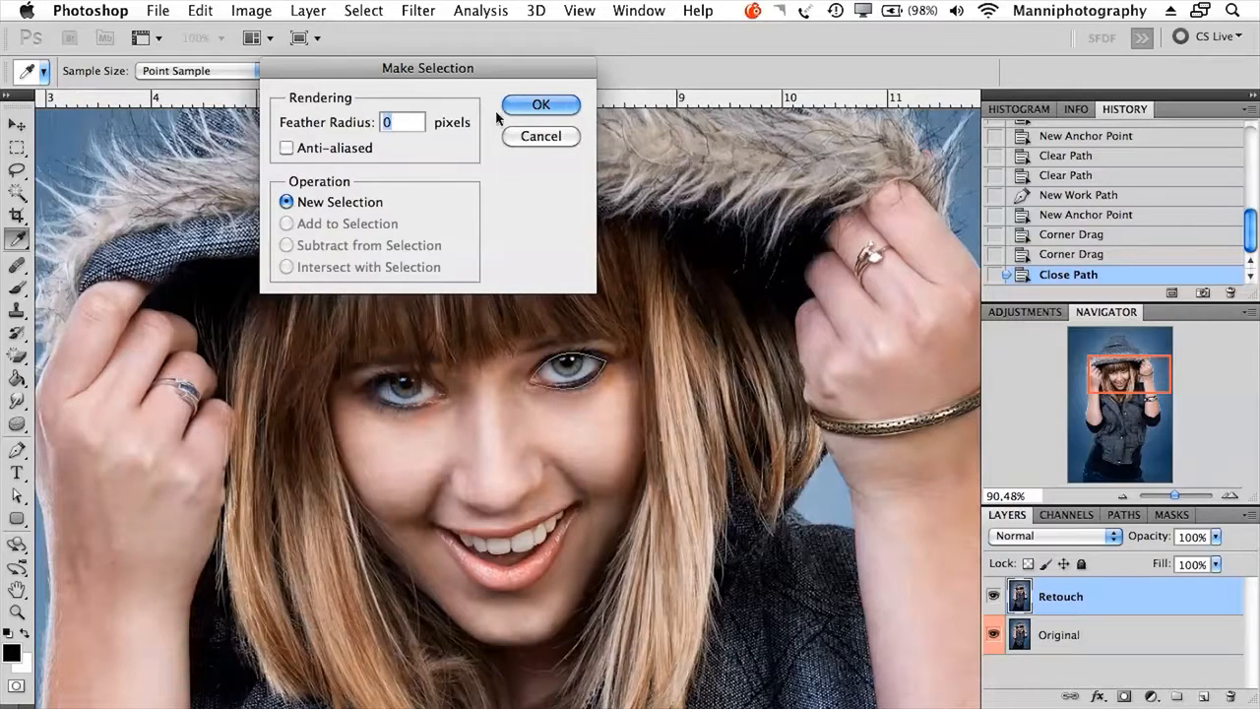
left_click(531, 109)
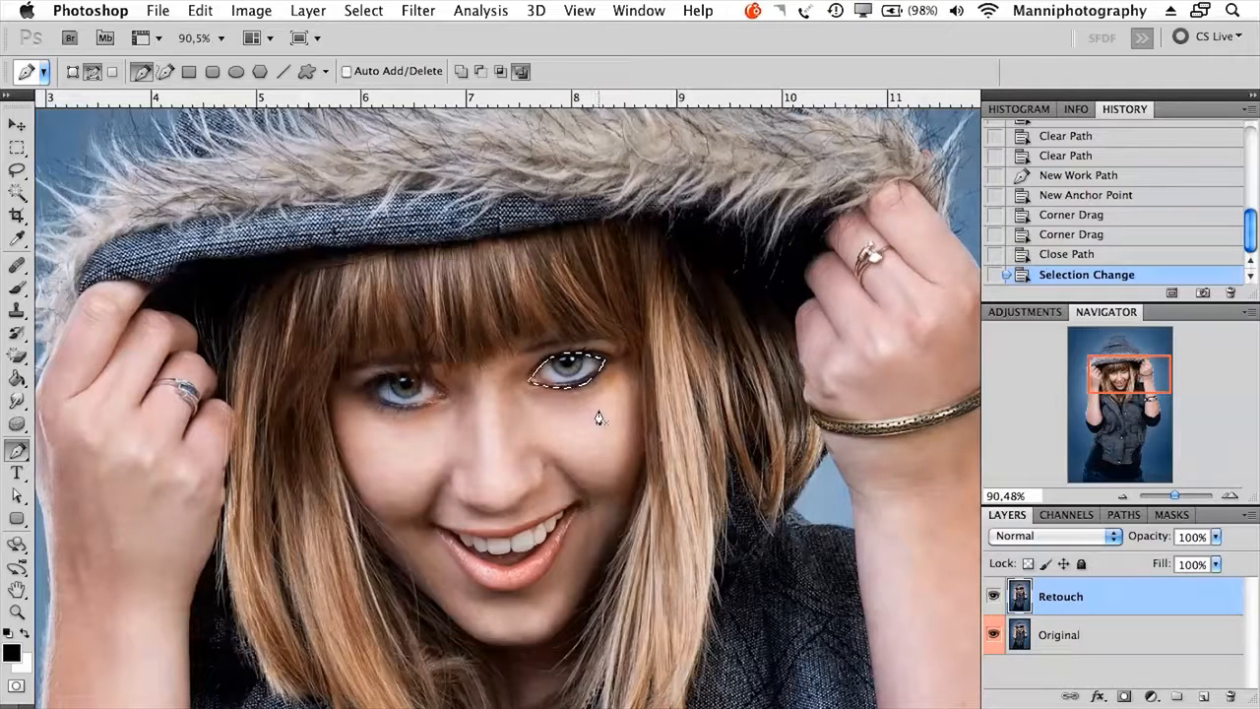
key("super+c")
key("super+v")
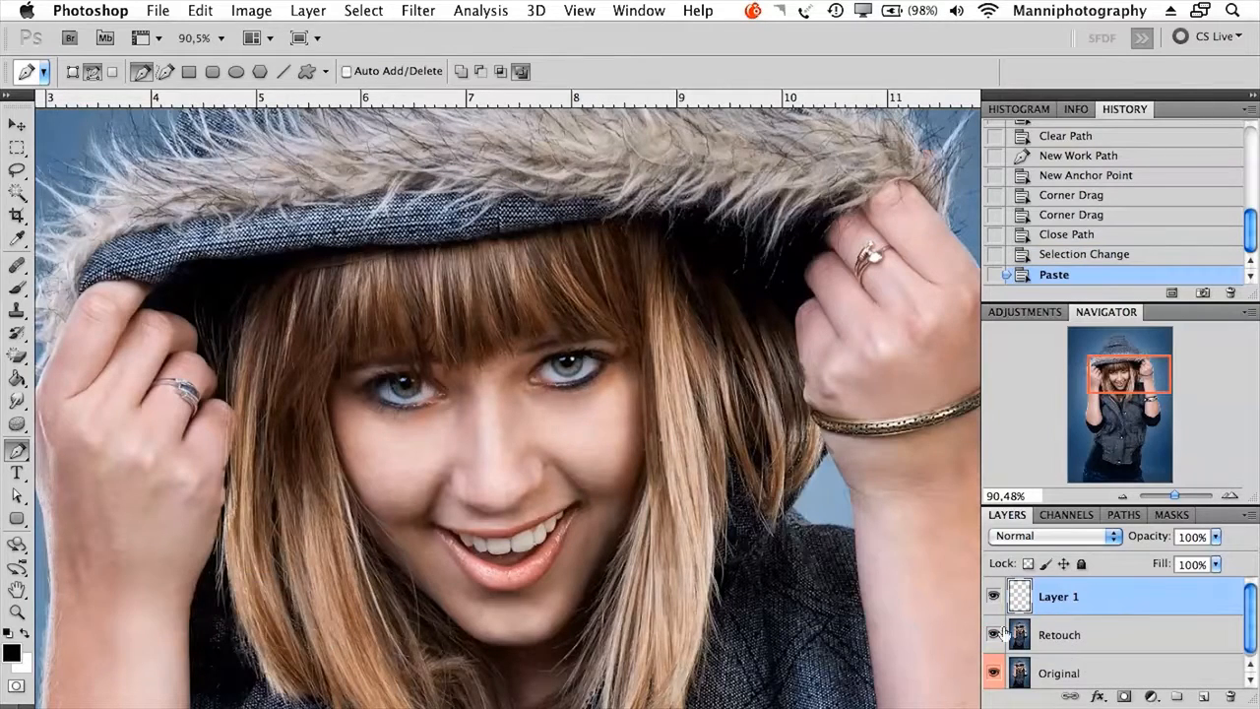
- Check the pasted eye by temporarily hiding the Retouch and Original layers, and undo the paste and the selection
left_click(993, 673)
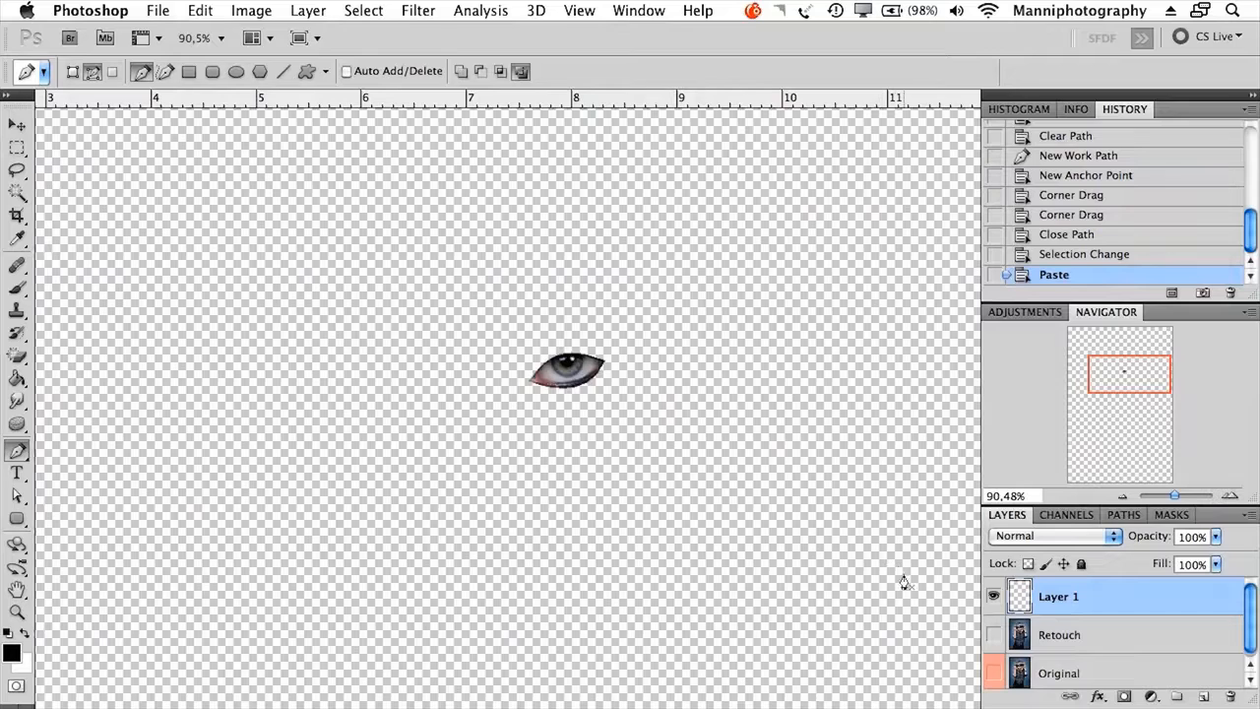
left_click(993, 635)
left_click(994, 674)
left_click(1073, 634)
left_click(1052, 602)
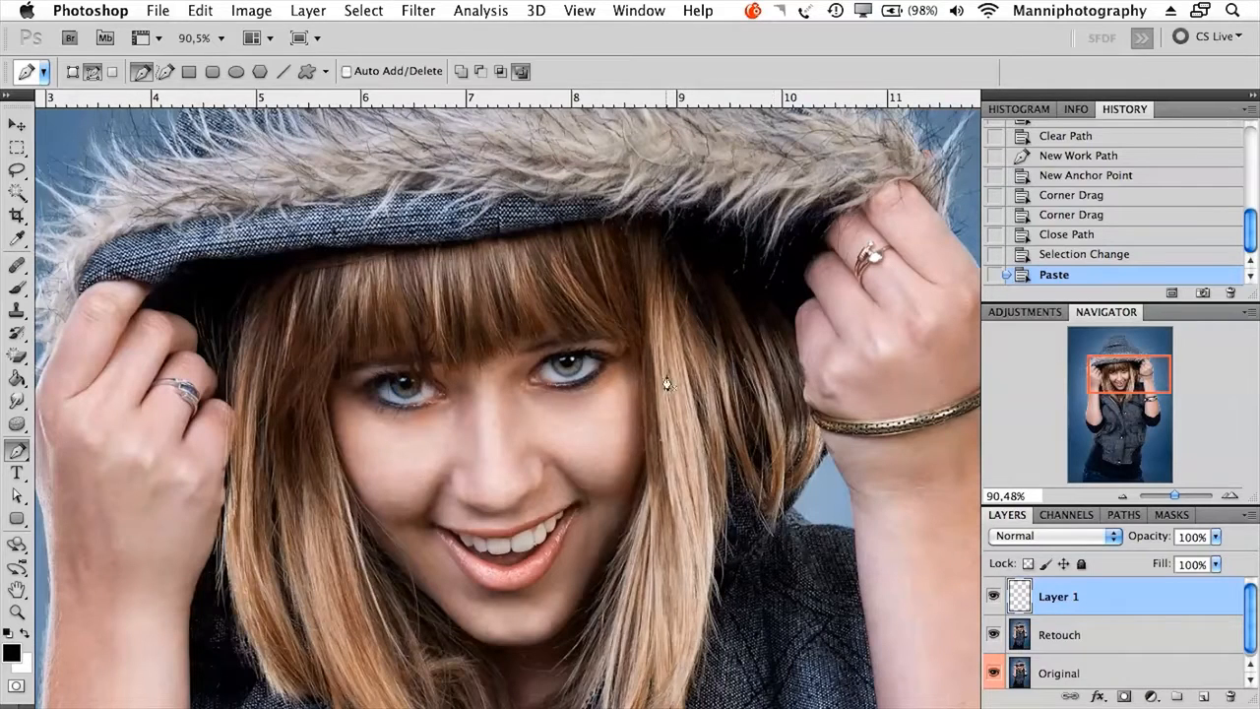
key("ctrl+alt+z")
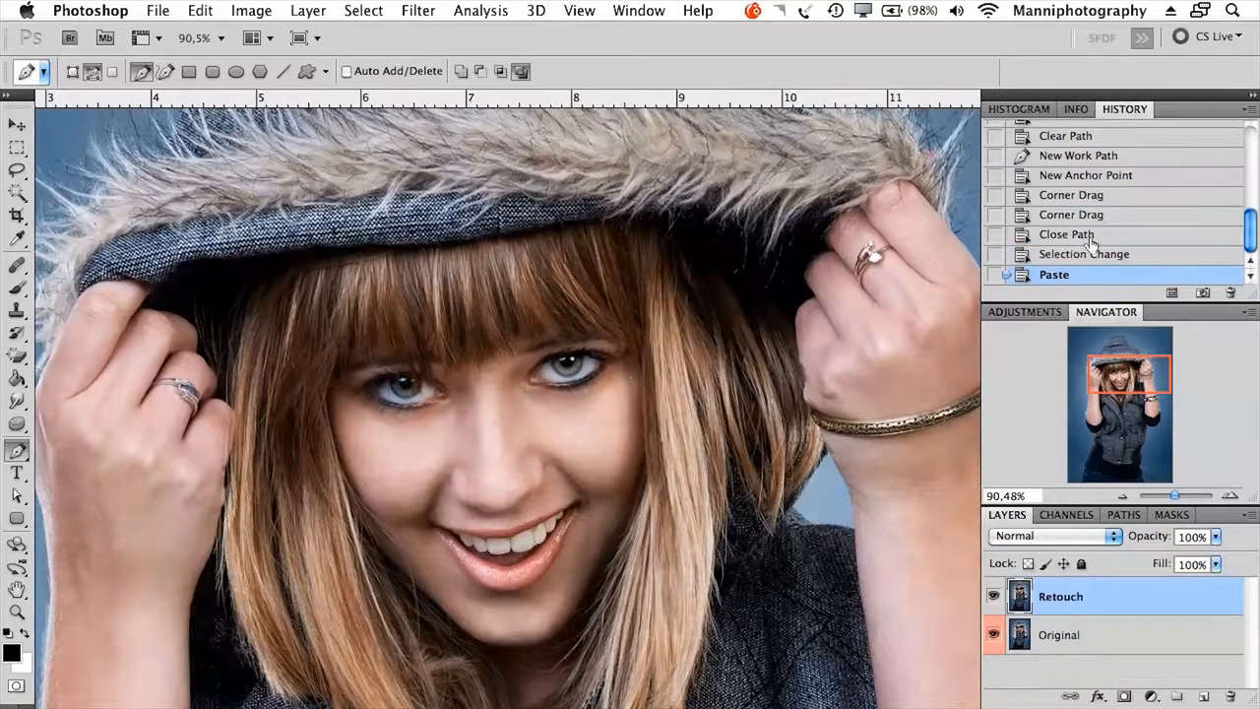
key("ctrl+alt+z")
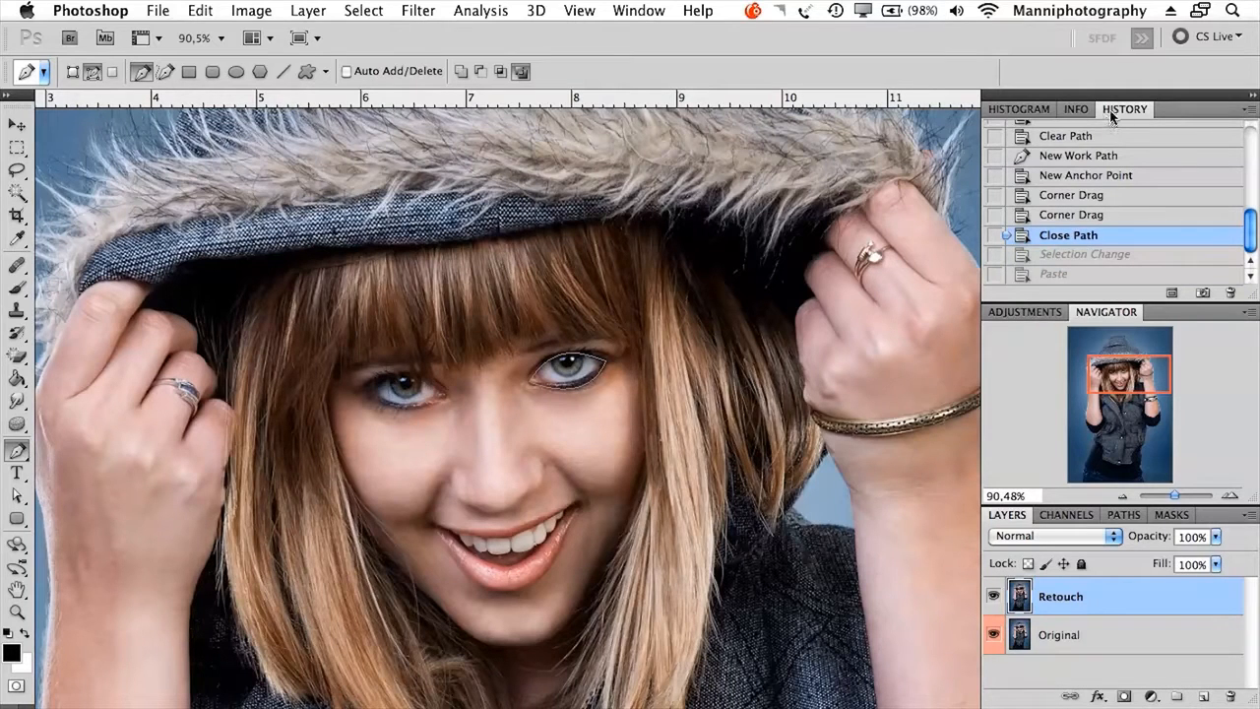
- Switch to the Direct Selection tool for editing the eye path
left_click_drag(611, 464, 579, 453)
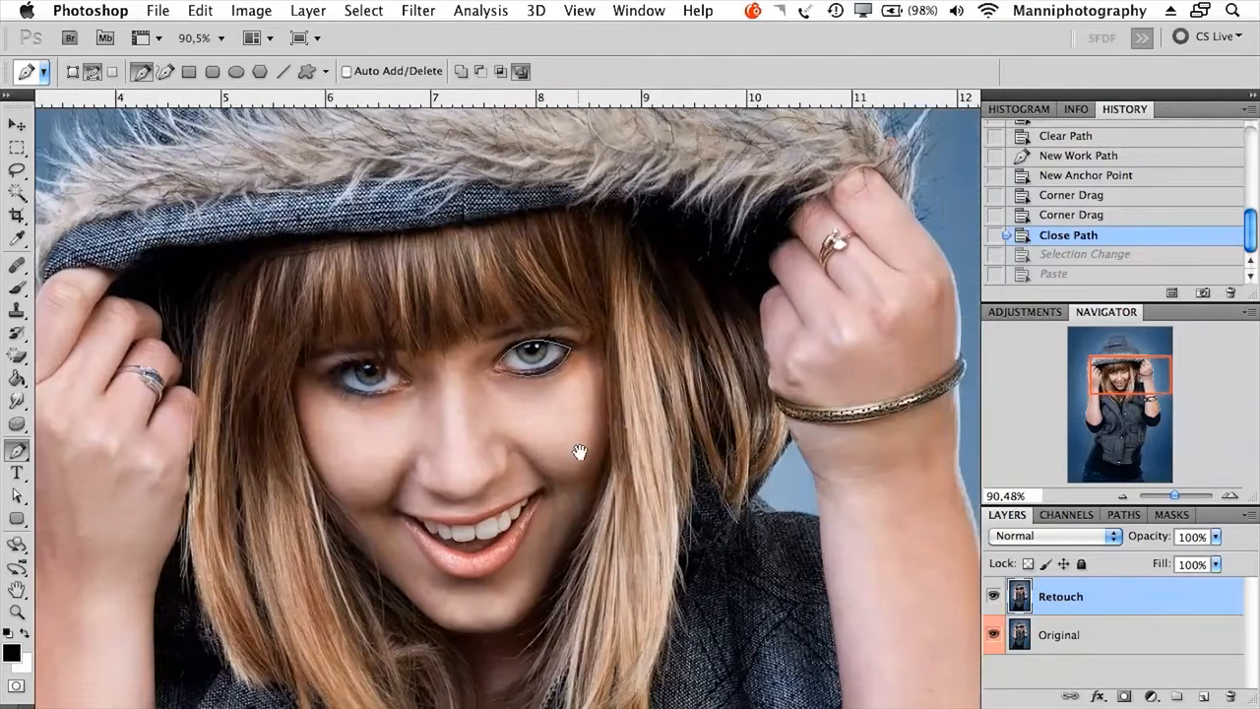
left_click(20, 455)
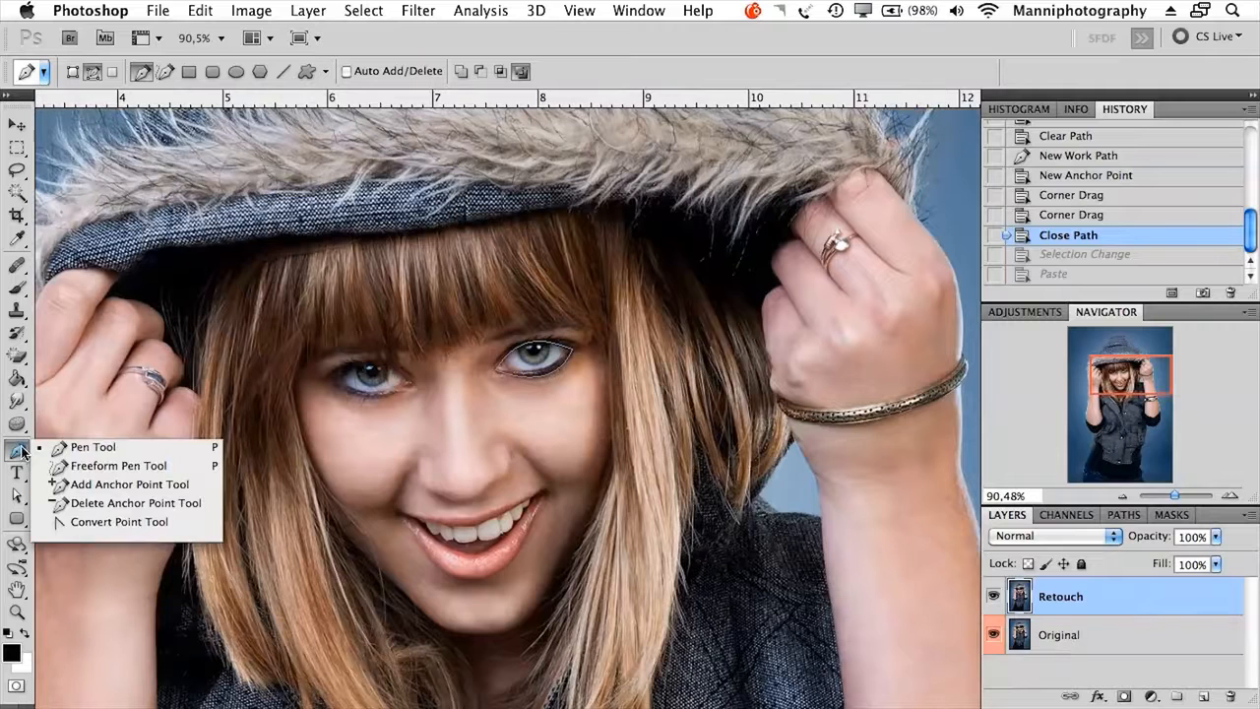
left_click(23, 501)
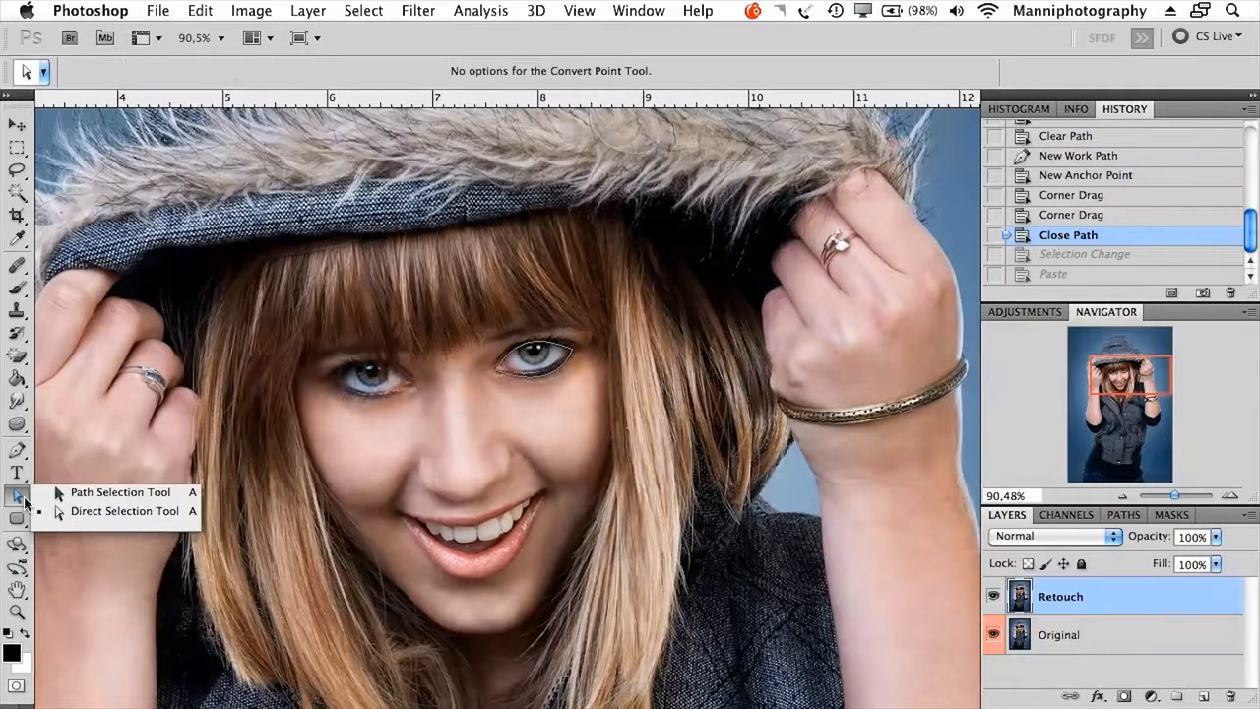
left_click(110, 519)
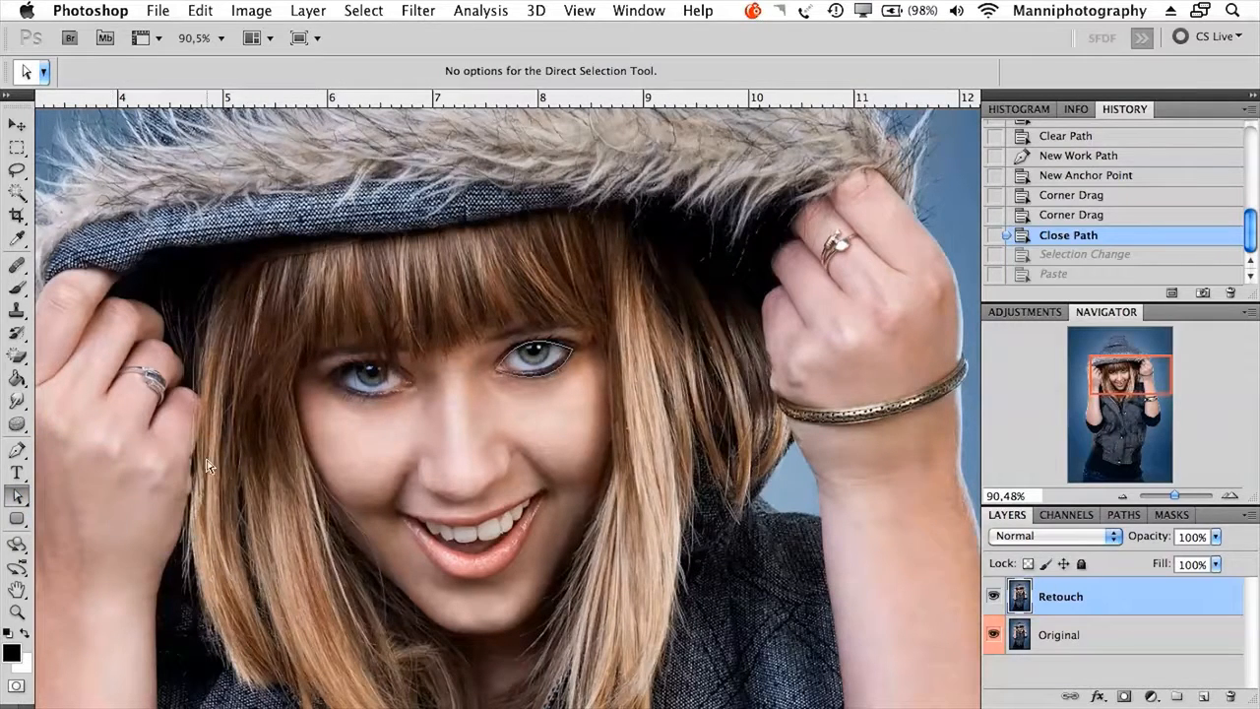
- Reshape the traced eye path with the Direct Selection tool by adjusting its control handles, corner anchor points and a curve segment
left_click(531, 343)
left_click_drag(519, 332, 570, 349)
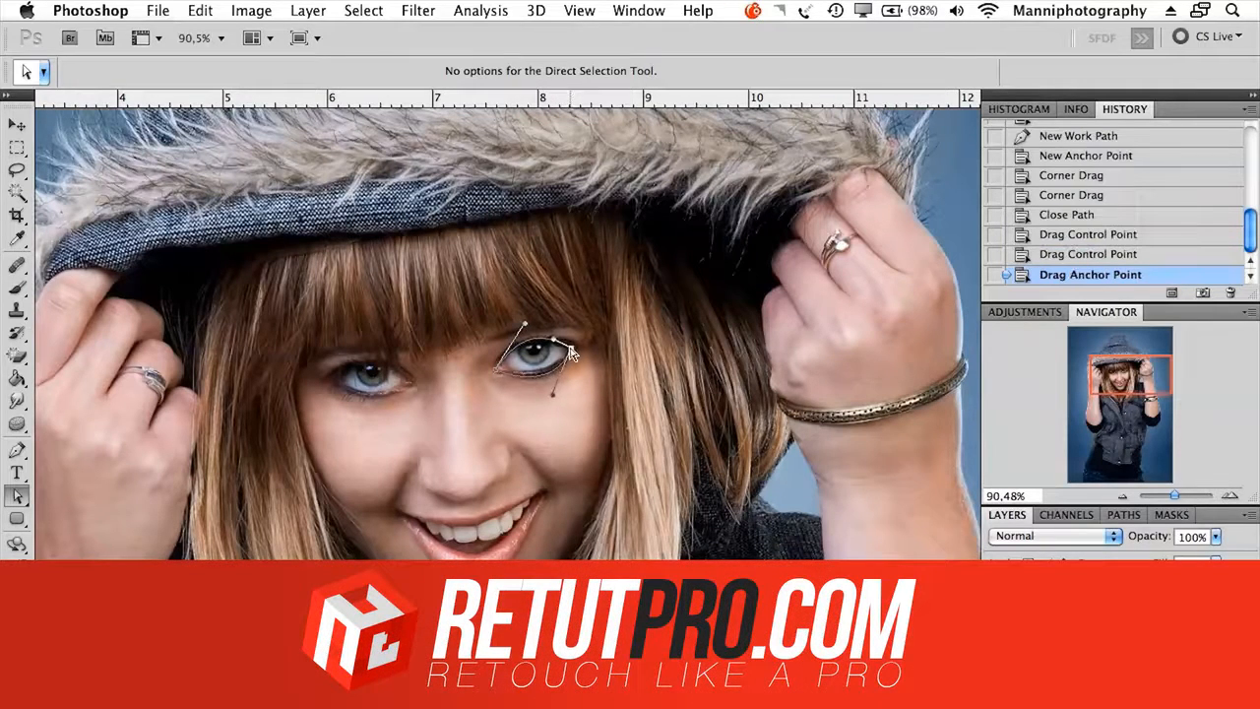
mouse_move(493, 367)
left_mouse_down()
mouse_move(539, 352)
mouse_move(498, 364)
left_mouse_up()
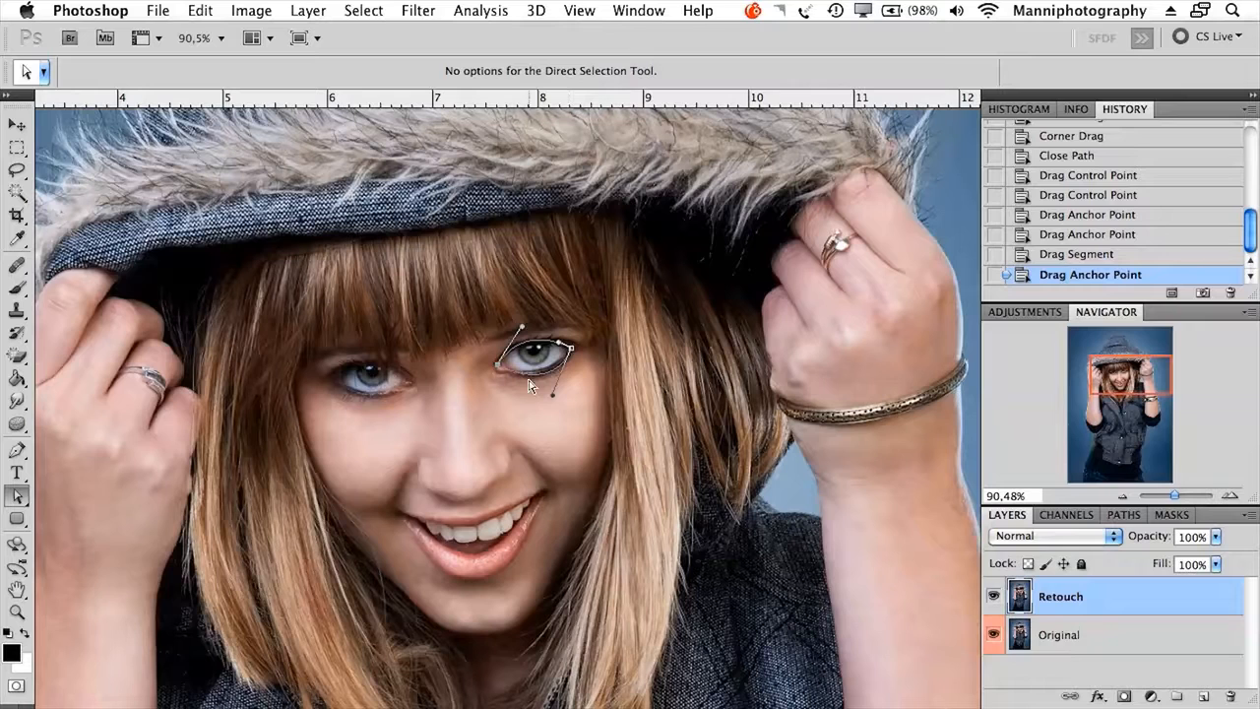
left_click(30, 501)
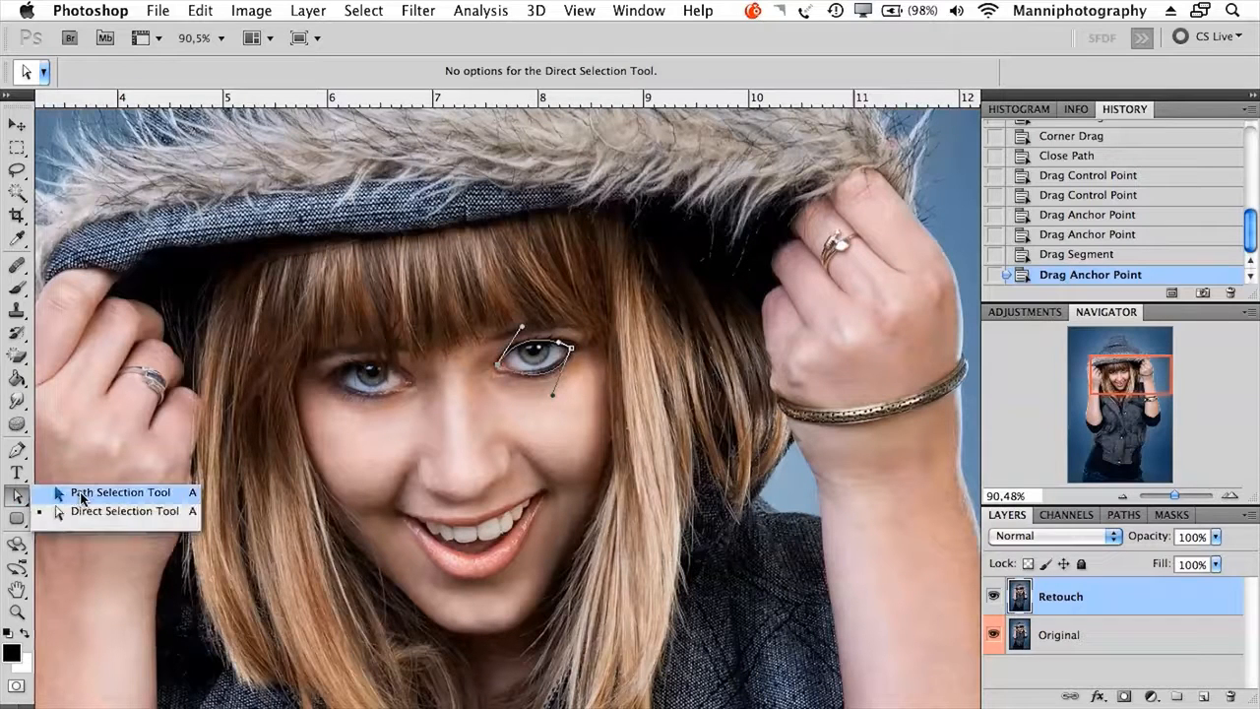
- Trace the outline of the other eye freehand with the Freeform Pen tool
left_click(16, 450)
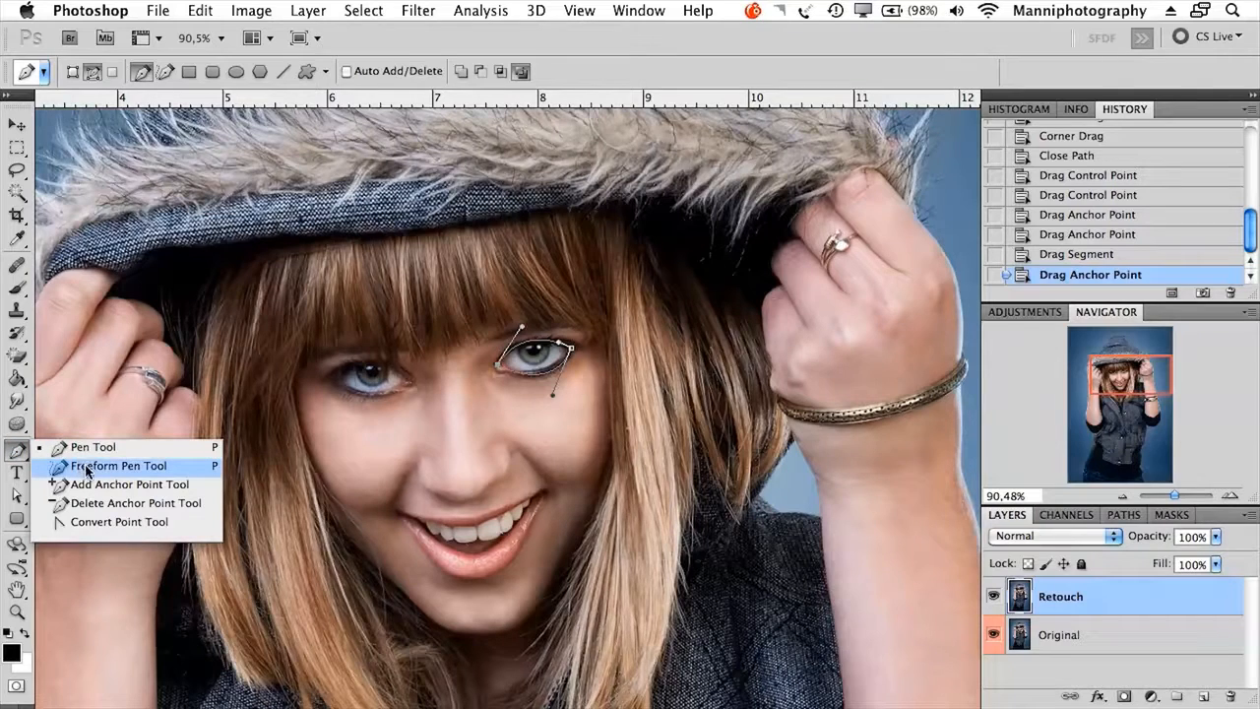
left_click(122, 467)
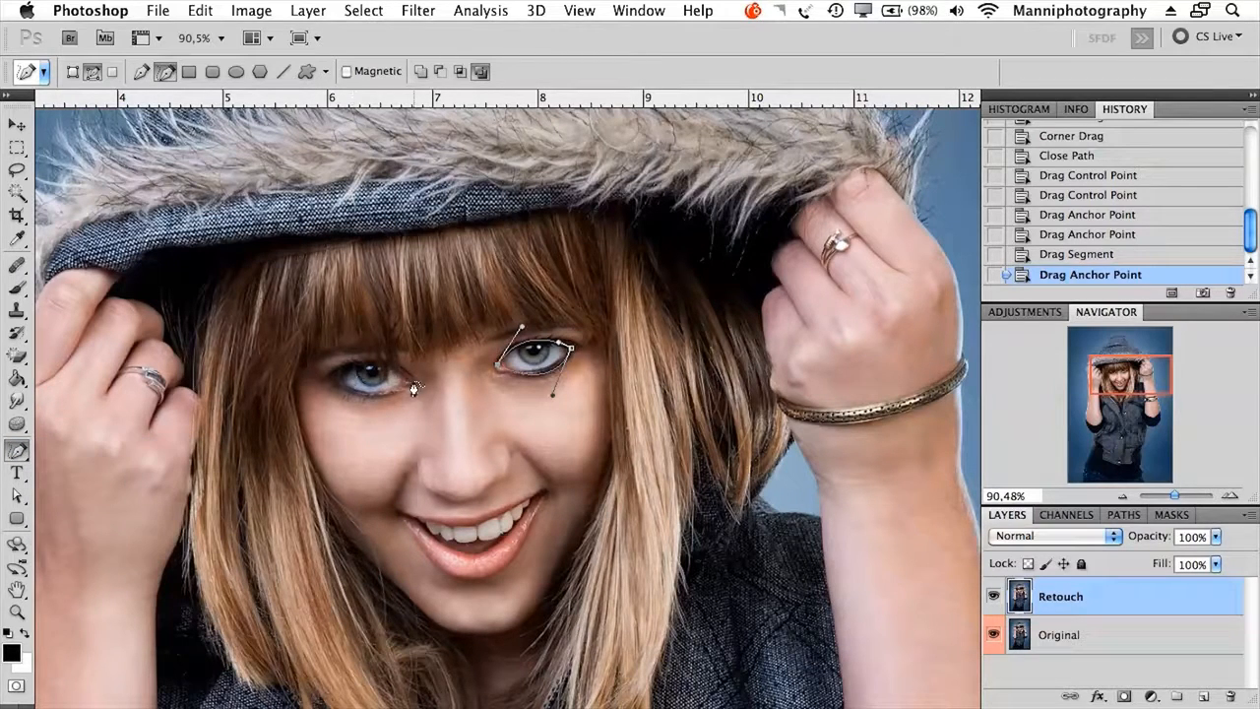
mouse_move(366, 369)
left_mouse_down()
mouse_move(335, 379)
mouse_move(349, 403)
mouse_move(419, 390)
left_mouse_up()
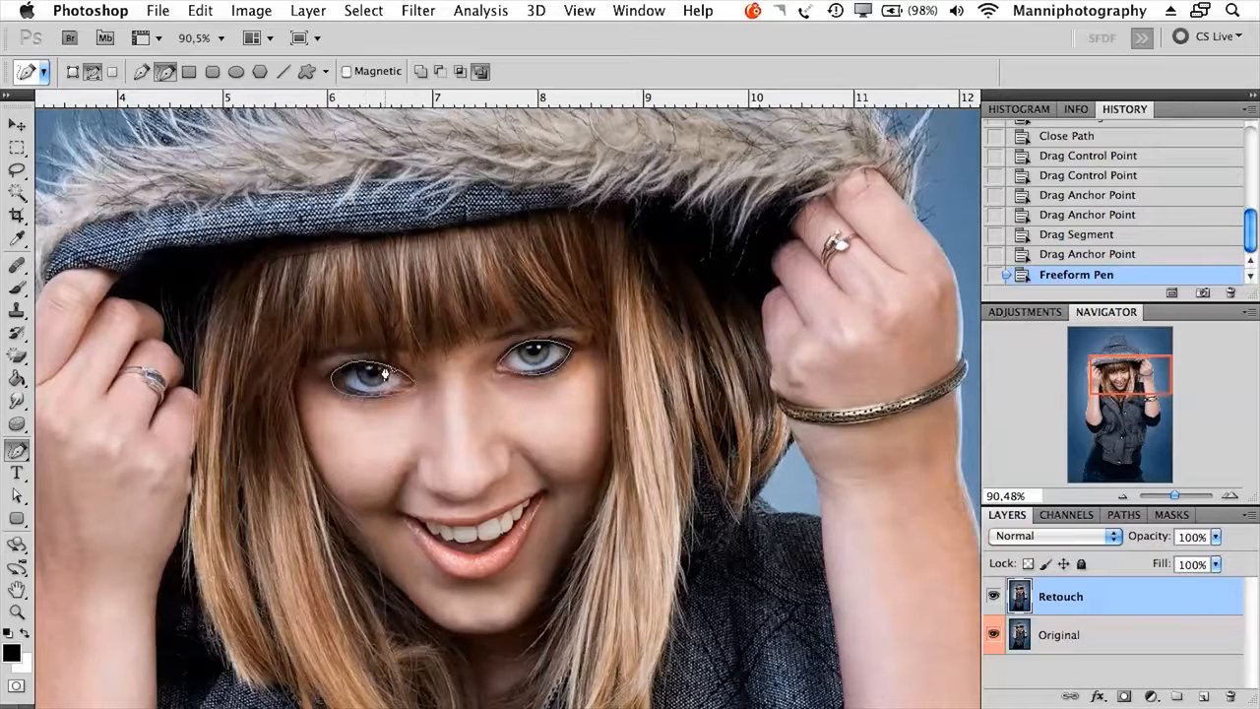
- Draw loose freeform paths over the forehead, the ringed hand and the hair beside the face
left_click_drag(445, 259, 440, 377)
left_click_drag(455, 253, 455, 252)
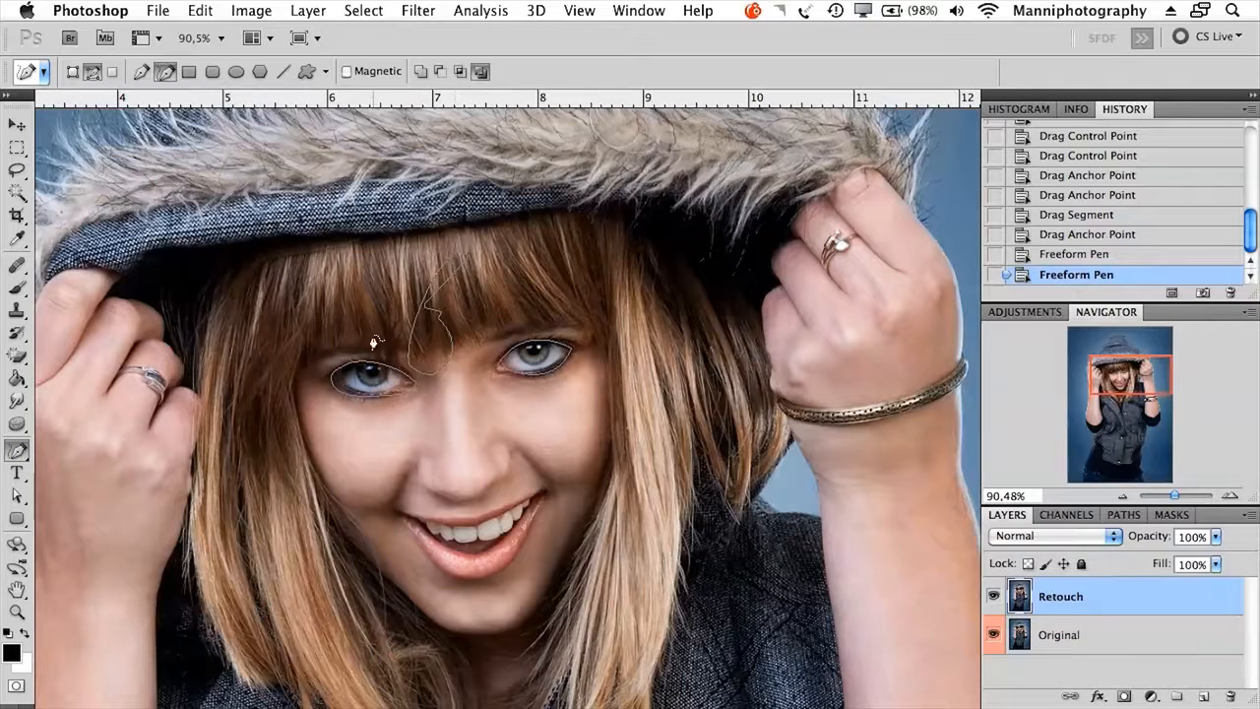
left_click_drag(139, 368, 106, 341)
left_click_drag(272, 472, 233, 514)
- Select whole paths with the Path Selection tool and shift the freeform forehead path to a new position
left_click(16, 495)
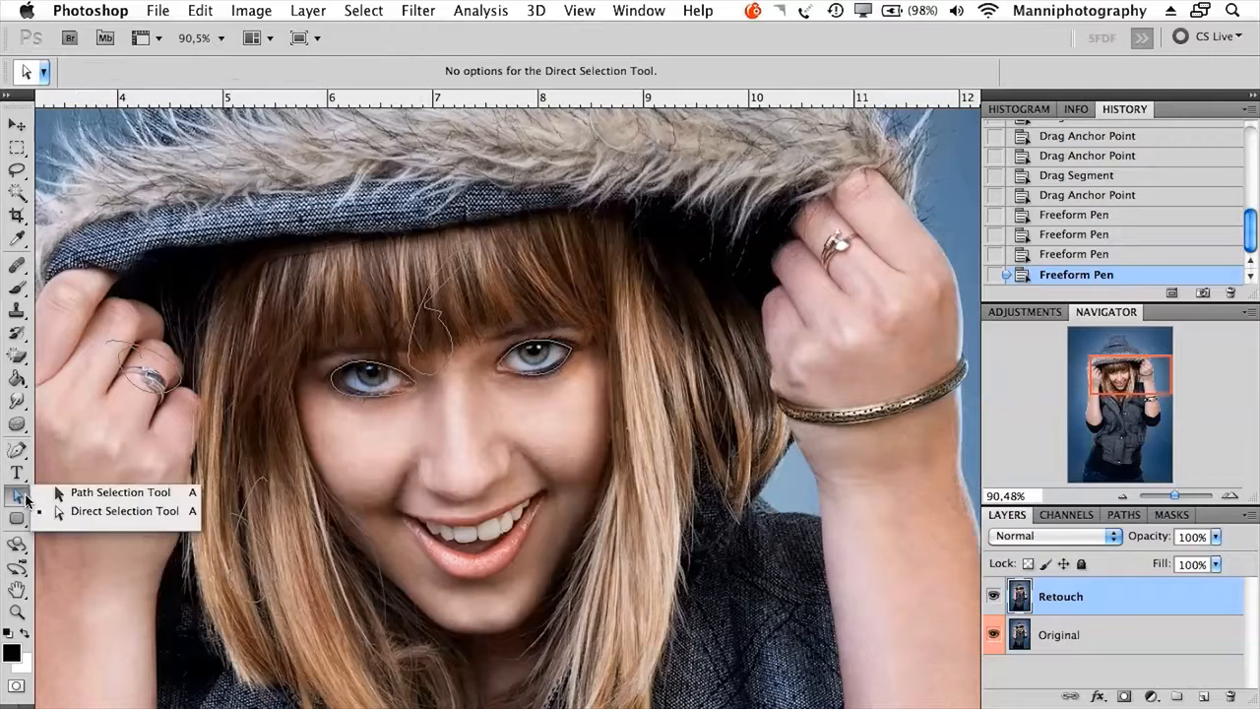
left_click(108, 492)
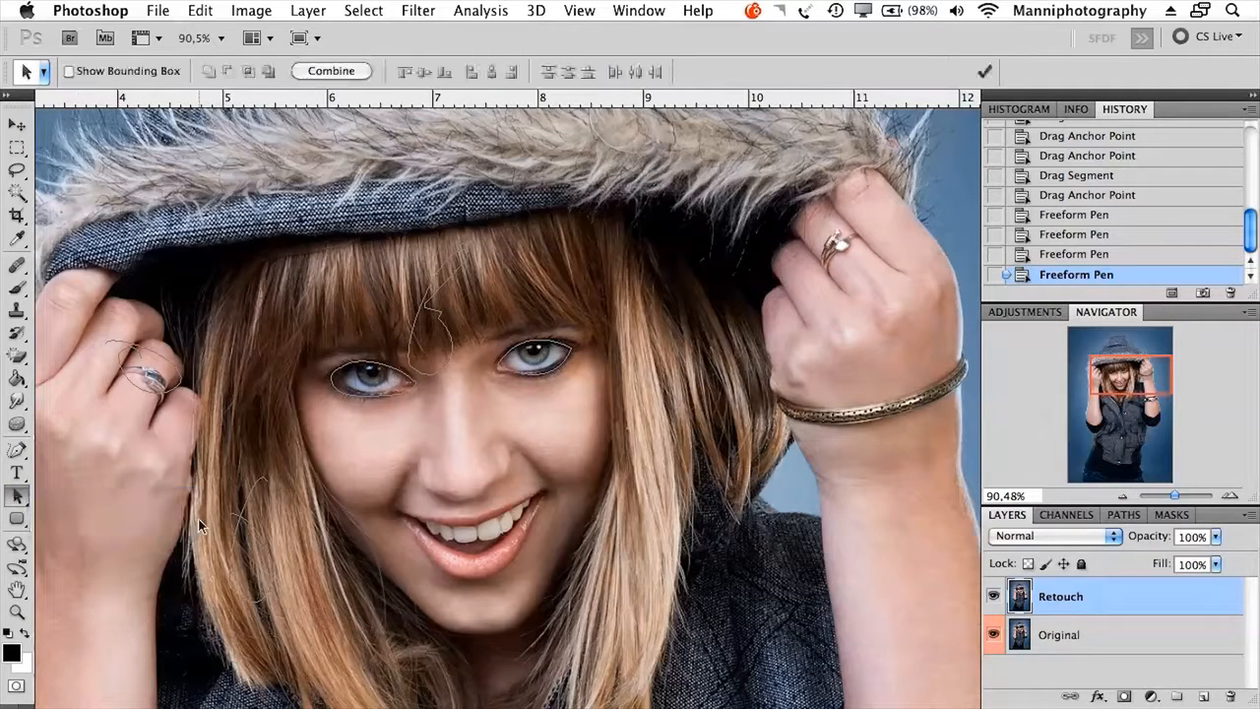
left_click_drag(278, 485, 239, 633)
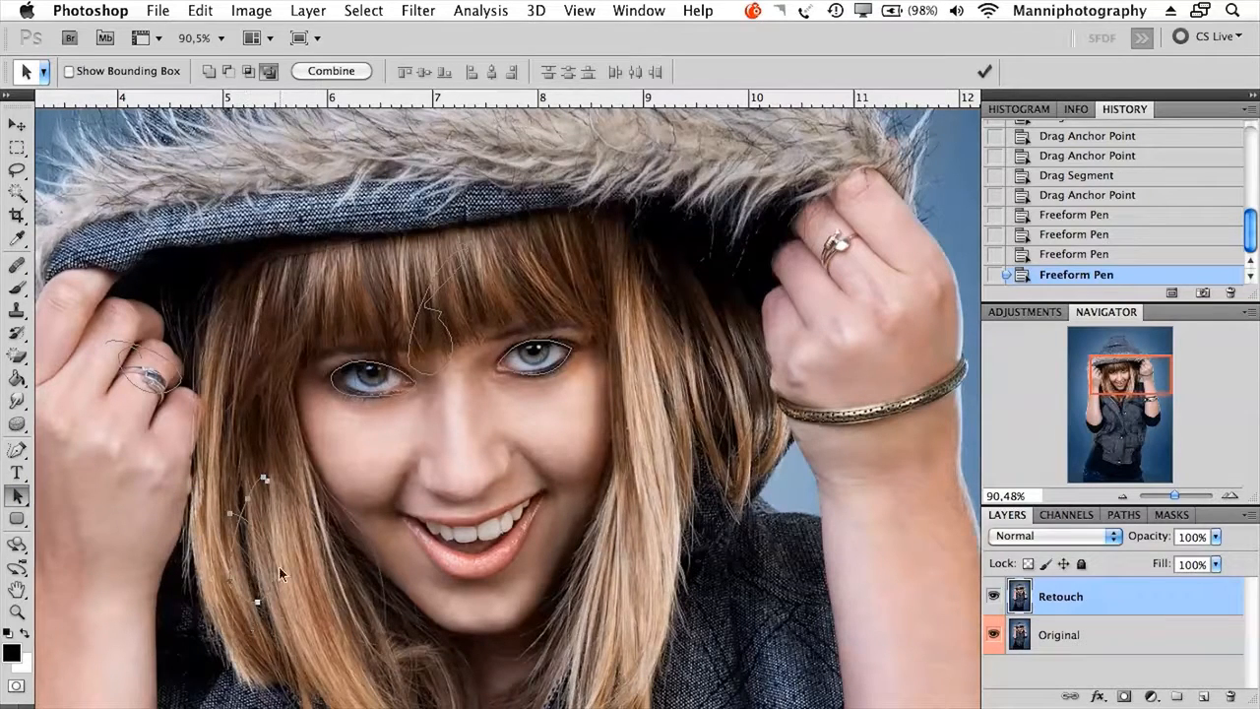
left_click_drag(299, 342, 407, 408)
left_click(411, 330)
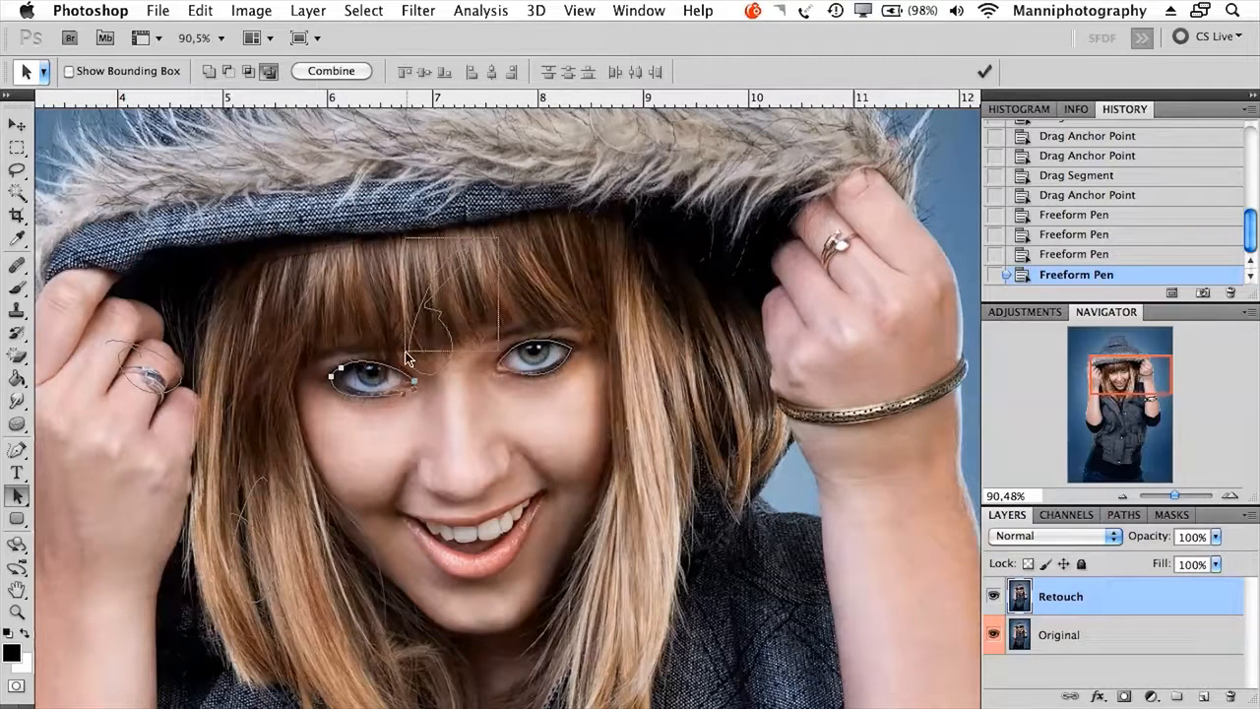
left_click_drag(440, 323, 495, 267)
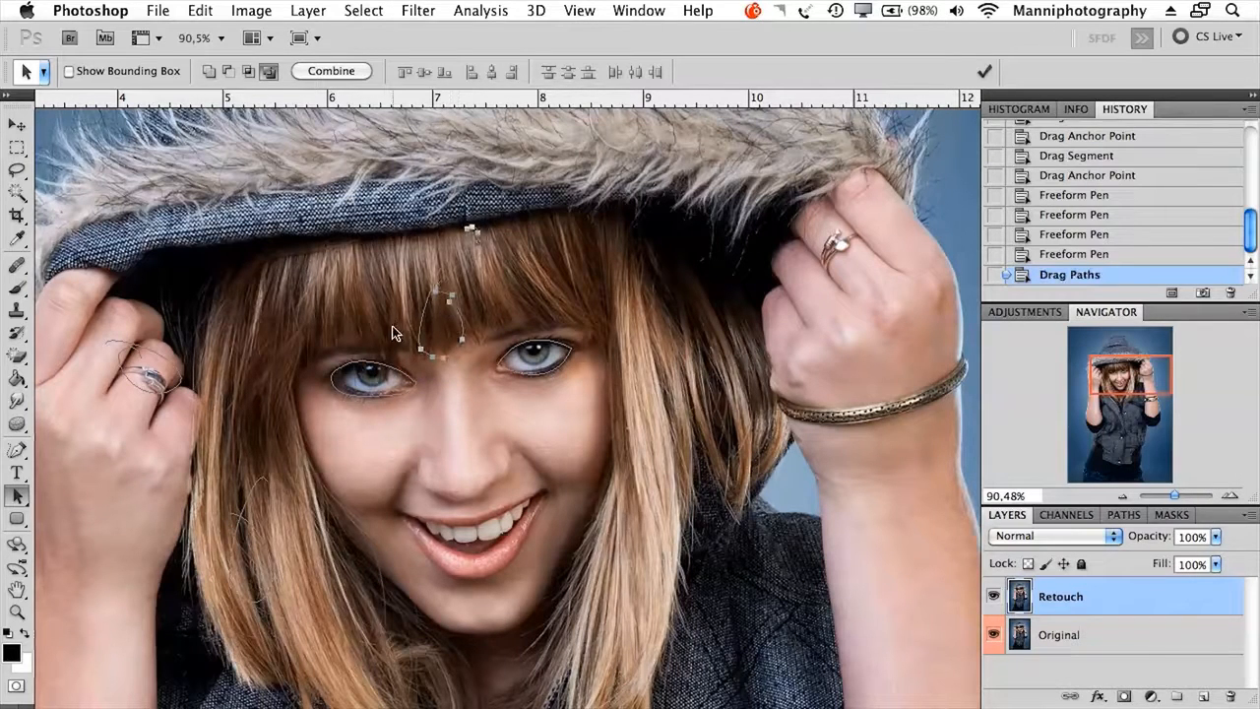
left_click_drag(440, 335, 447, 319)
- Move anchor points of the freeform forehead path with the Direct Selection tool
left_click_drag(17, 495, 83, 512)
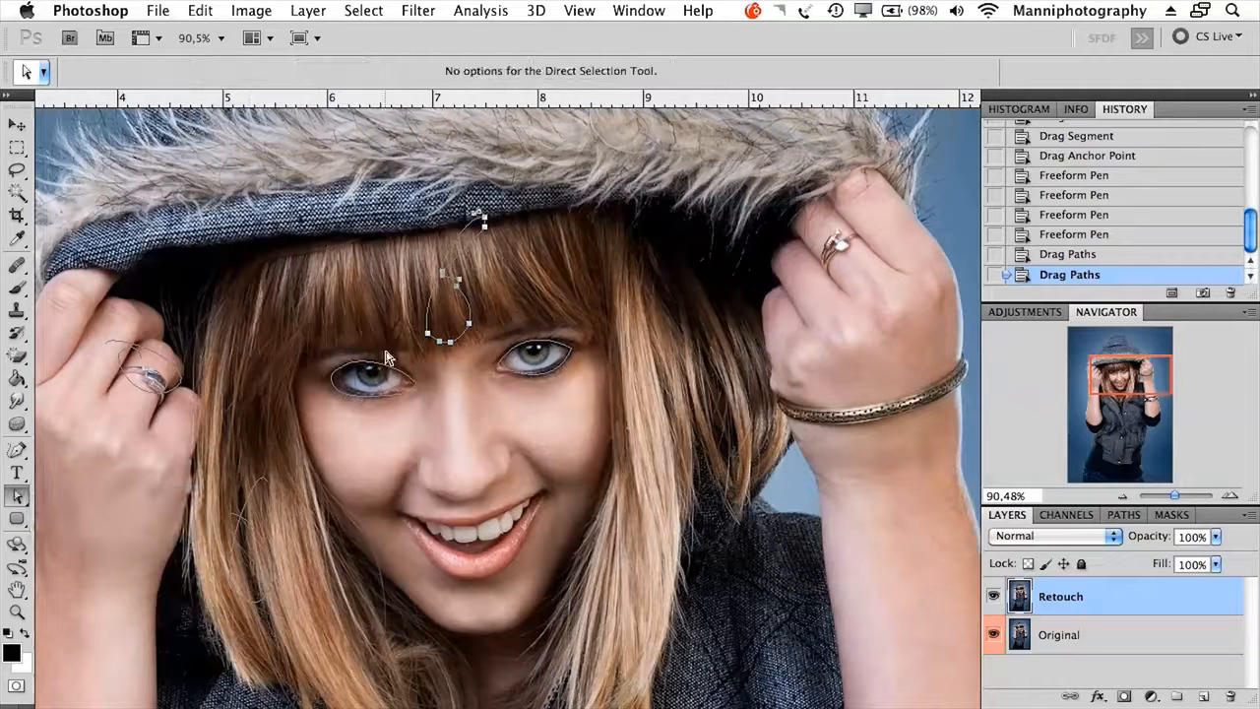
left_click_drag(431, 338, 453, 308)
left_click(470, 333)
- Draw a closed path of seven anchor points around the nose and mouth with the Pen tool
left_click_drag(19, 498, 88, 448)
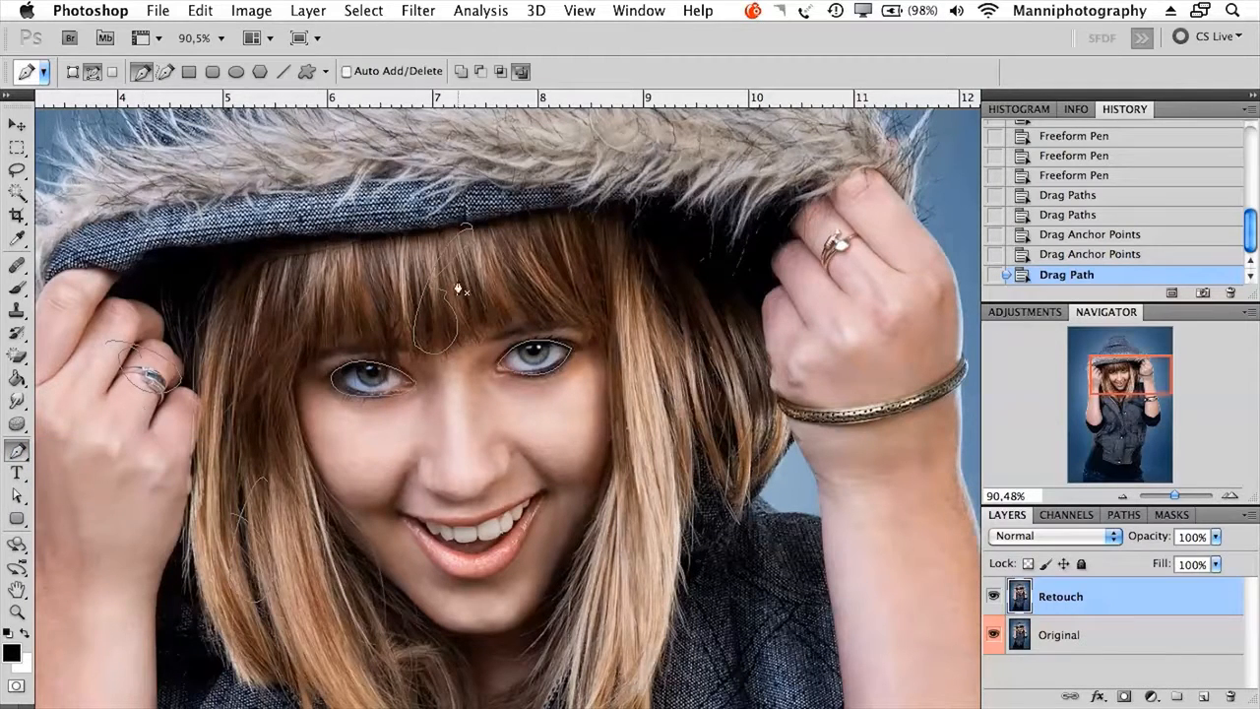
left_click(419, 448)
left_click(489, 431)
left_click_drag(574, 480, 574, 536)
left_click_drag(497, 598, 453, 605)
left_click(418, 576)
left_click_drag(392, 502, 394, 494)
left_click(416, 471)
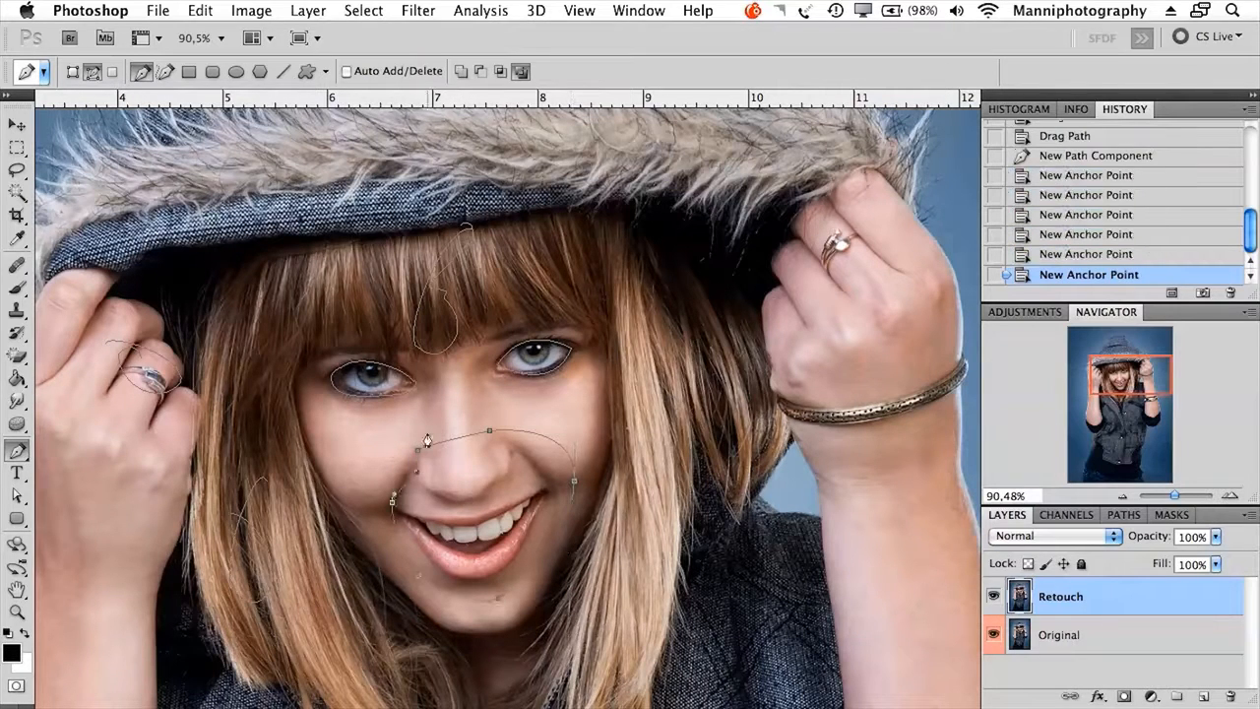
left_click(419, 454)
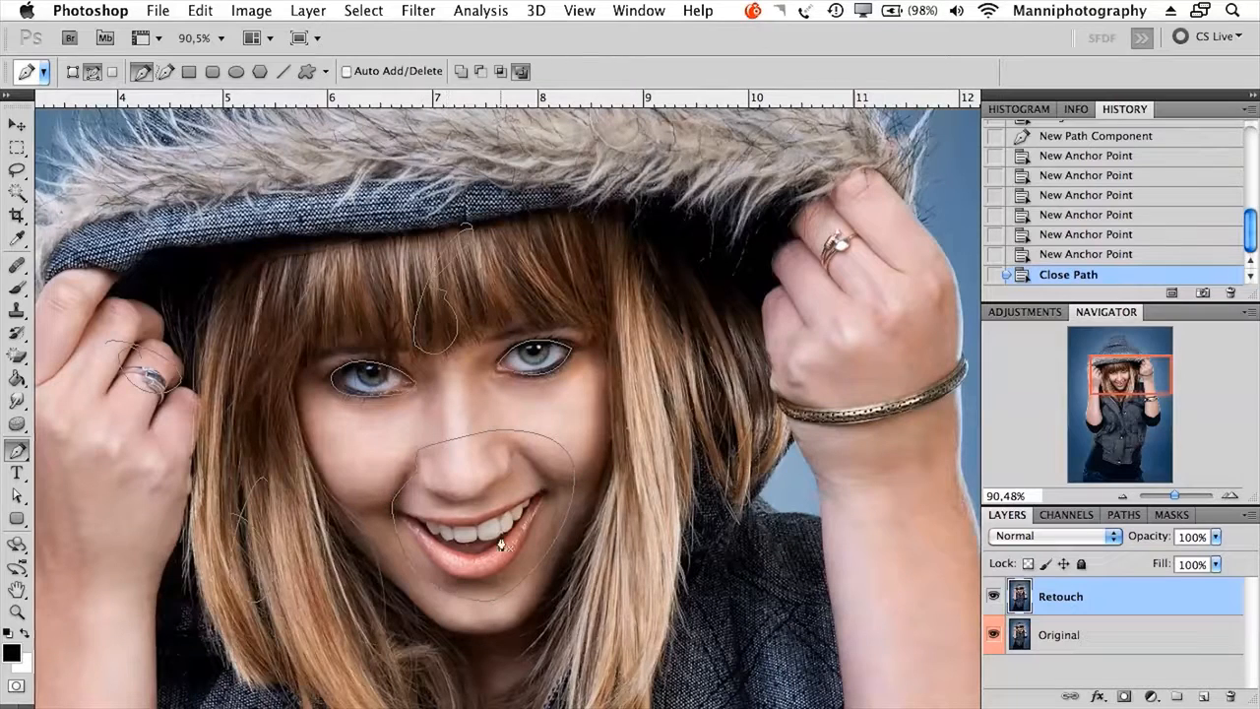
- Add anchor points to the nose-and-mouth path, moving one onto the nose bridge and pulling out a curve handle on the cheek point
left_click_drag(28, 451, 91, 489)
left_click(412, 484)
left_click_drag(421, 464, 446, 409)
left_click_drag(385, 466, 385, 465)
left_click(388, 467)
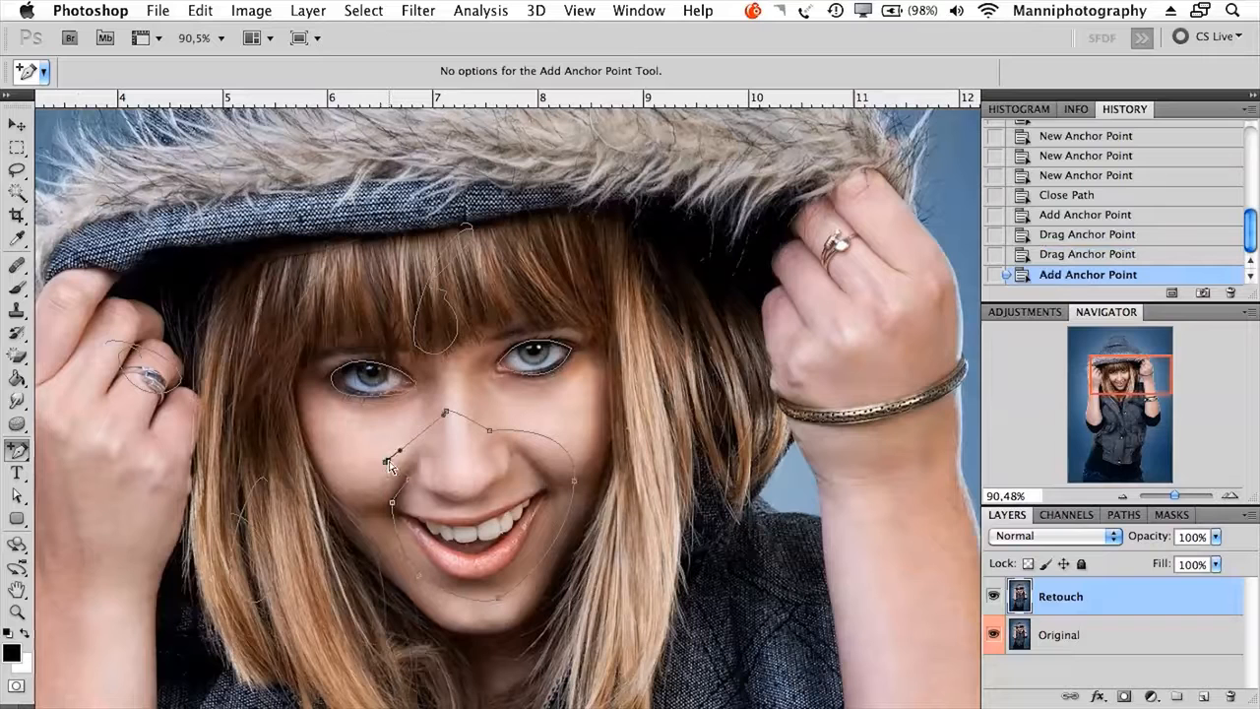
left_click_drag(364, 459, 359, 457)
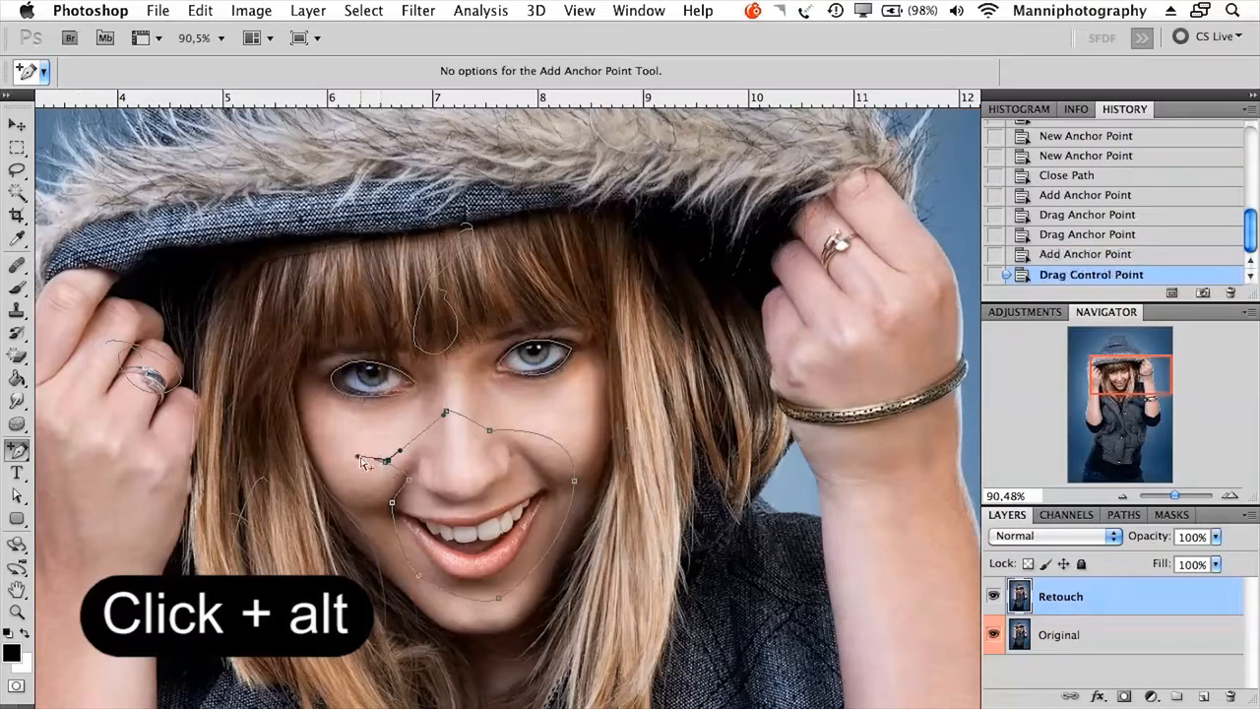
- Delete anchor points along the cheek, nose side and nose bridge of the path, finishing with the Delete Anchor Point tool
left_click(380, 478, "alt")
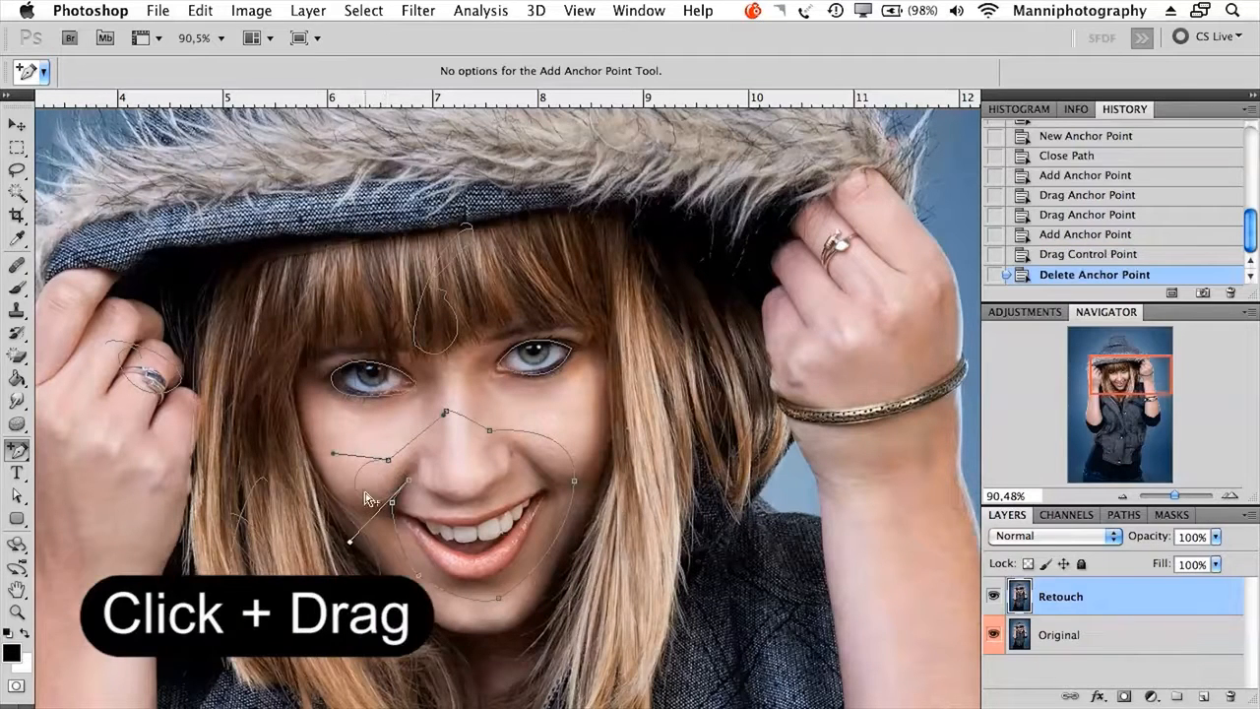
left_click_drag(392, 503, 365, 562)
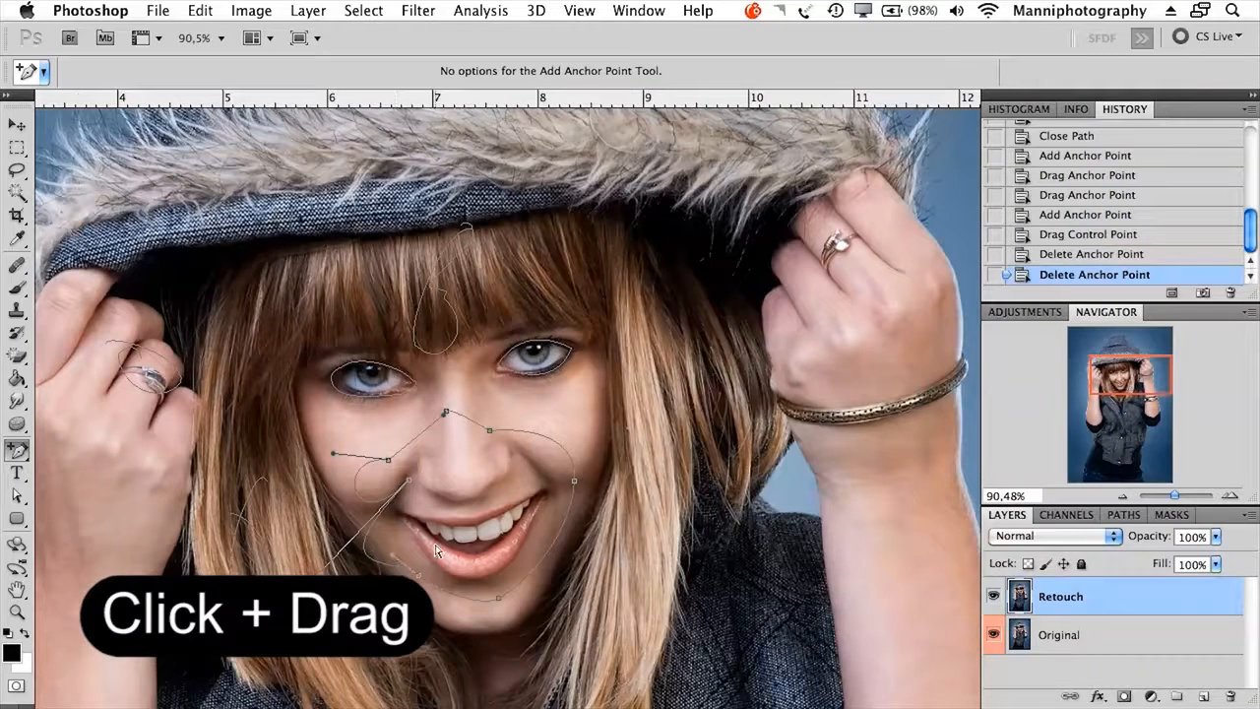
left_click_drag(19, 452, 97, 512)
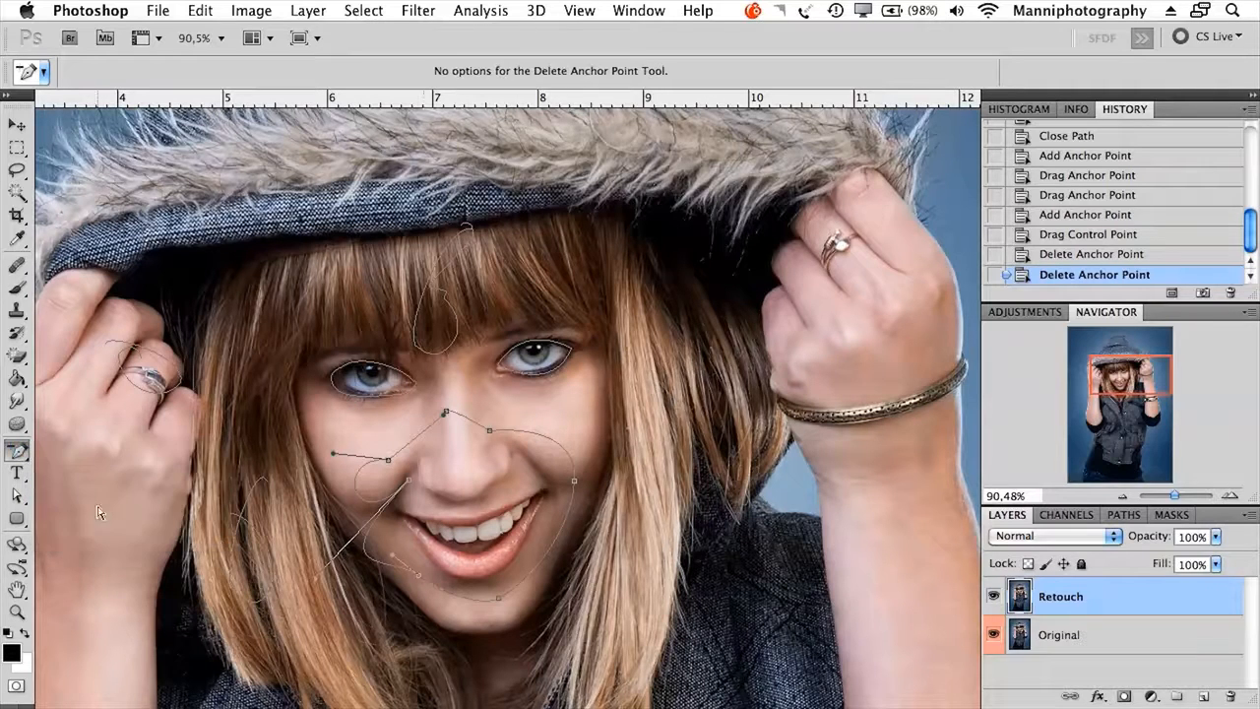
left_click(388, 467)
left_click(414, 482)
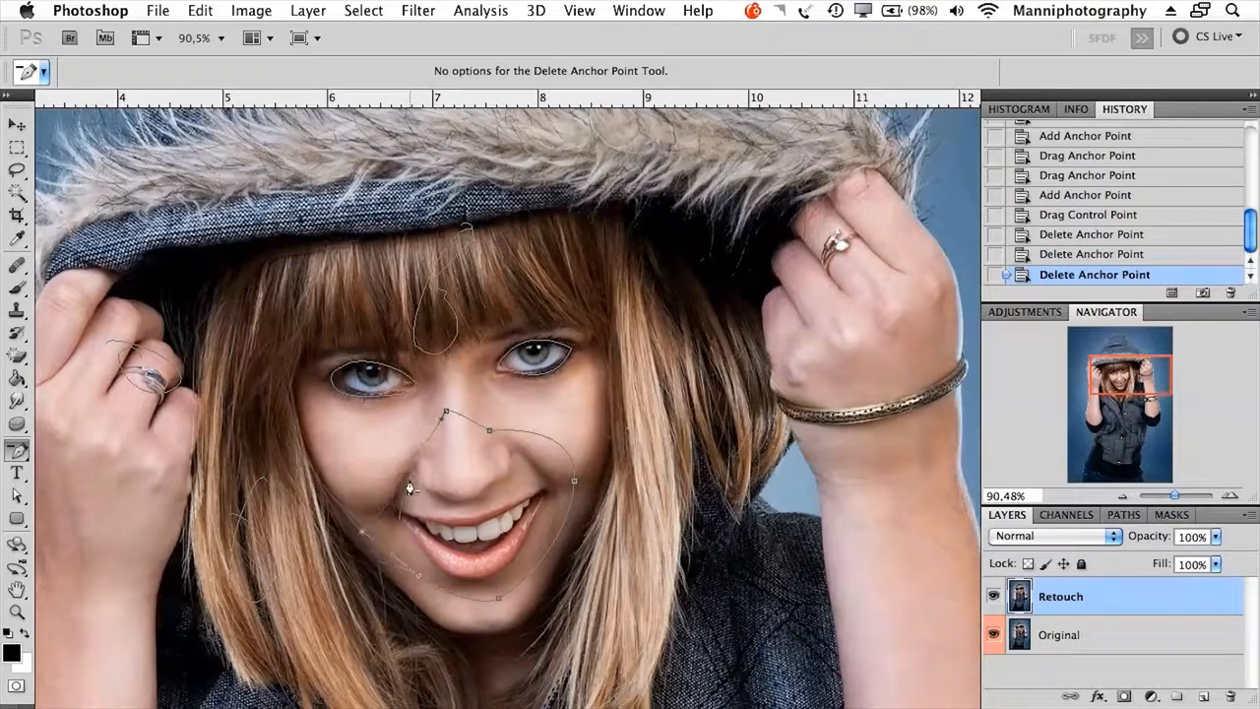
left_click(445, 414)
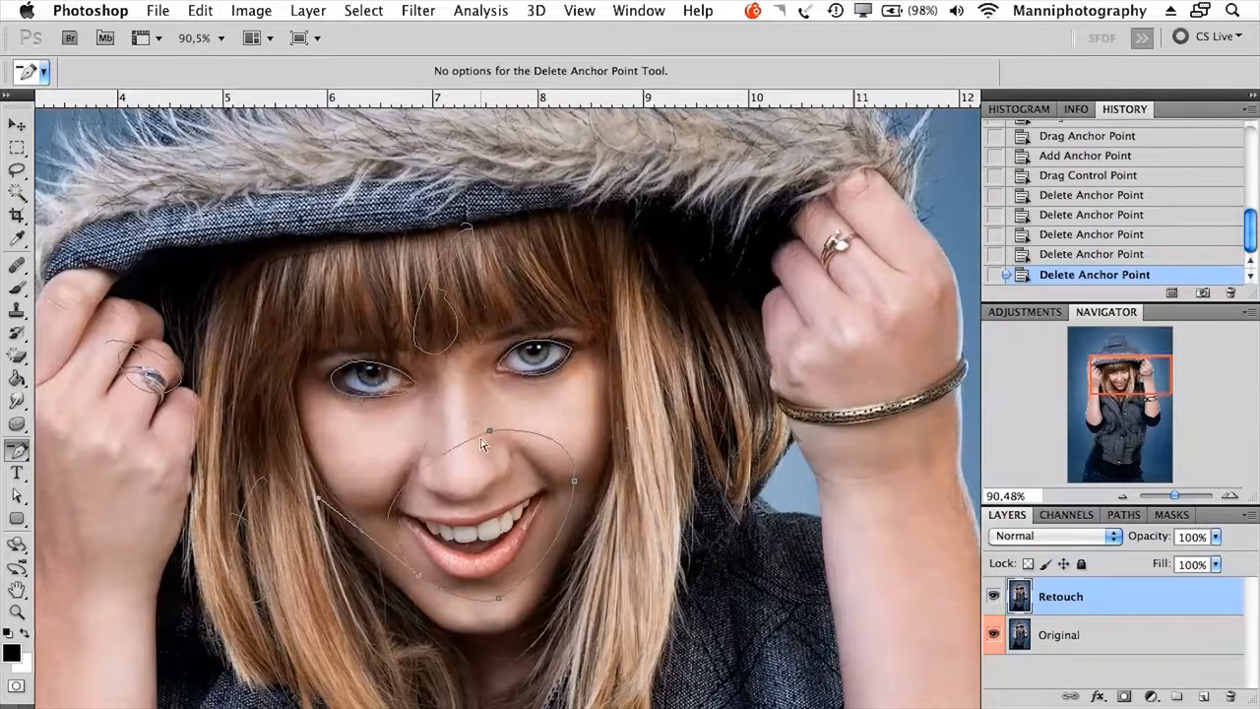
left_click(490, 432)
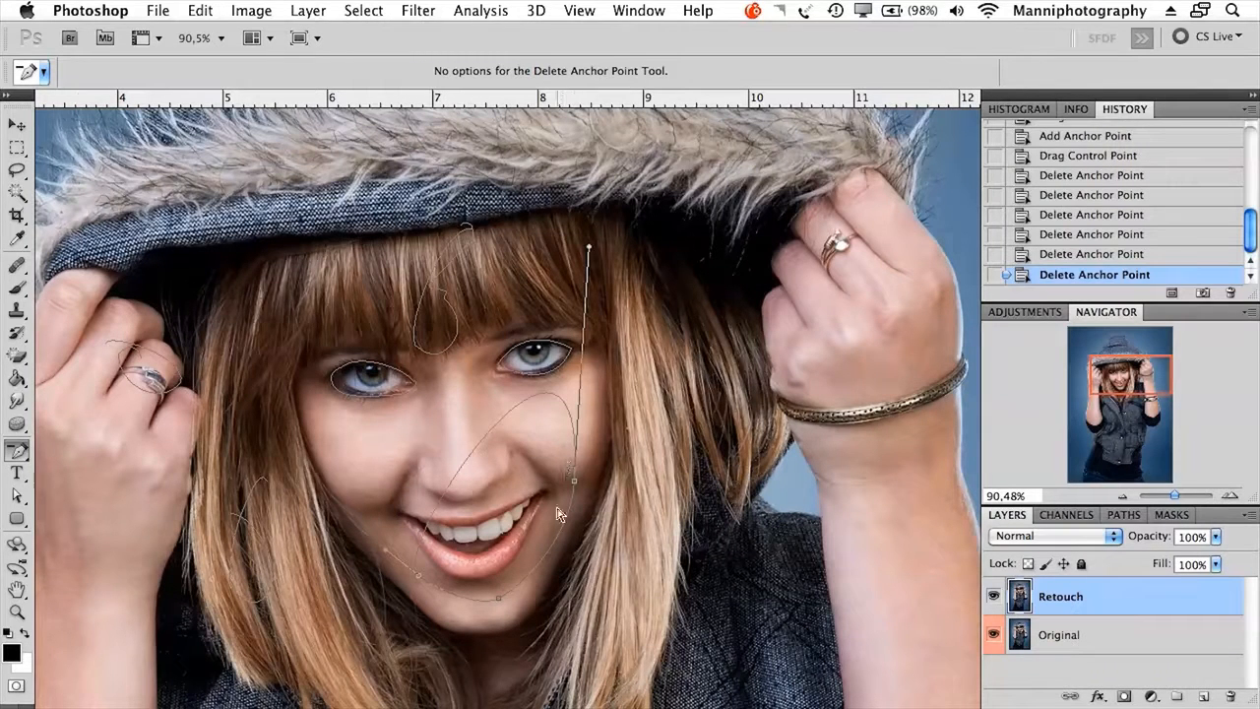
- Reshape the remaining anchor points around the mouth, chin and cheek with the Convert Point tool, and switch to the Direct Selection tool
left_click_drag(17, 450, 84, 523)
left_click_drag(419, 574, 360, 487)
left_click_drag(418, 574, 392, 499)
left_click_drag(417, 576, 436, 533)
left_click(418, 575, "alt")
left_click_drag(499, 598, 514, 614)
left_click_drag(574, 482, 552, 423)
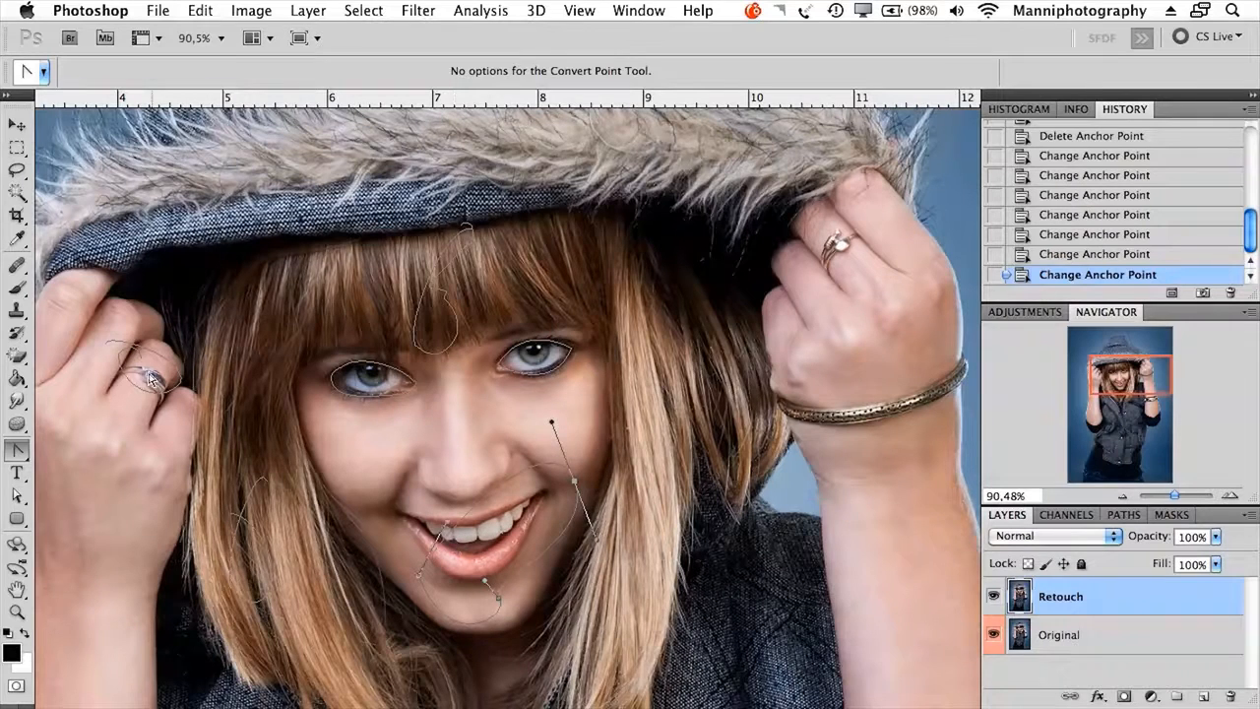
left_click(19, 496)
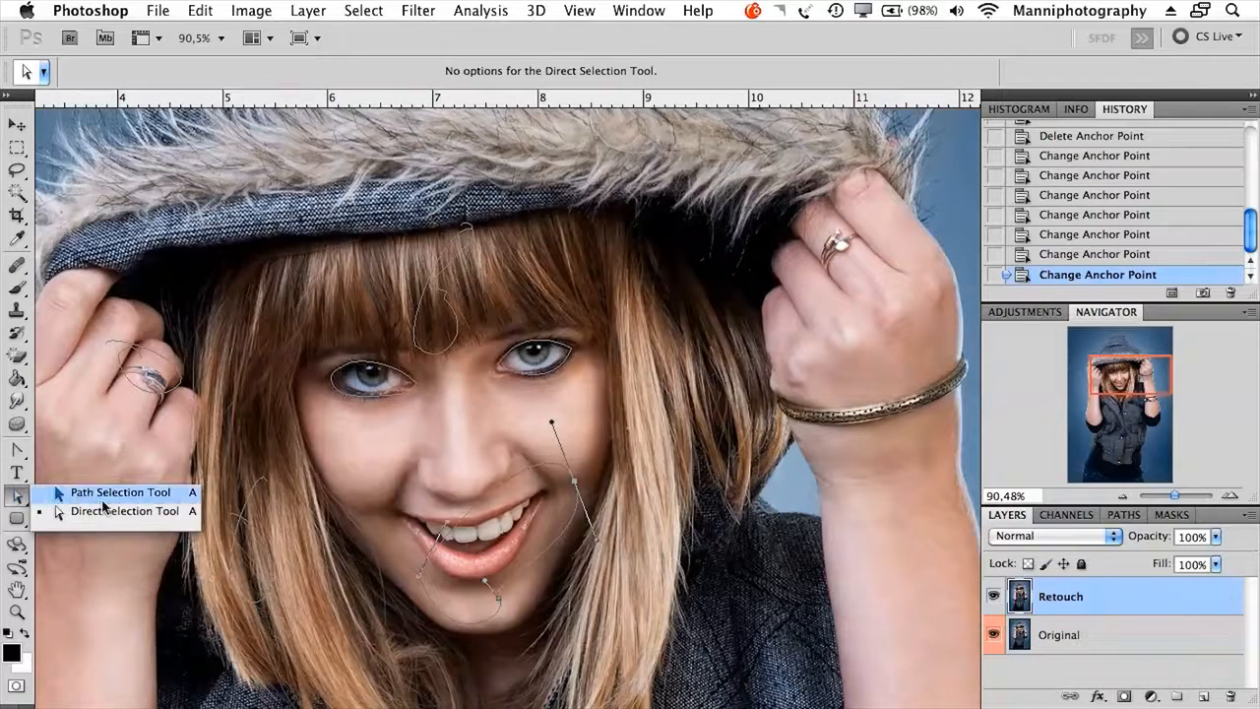
left_click(25, 453)
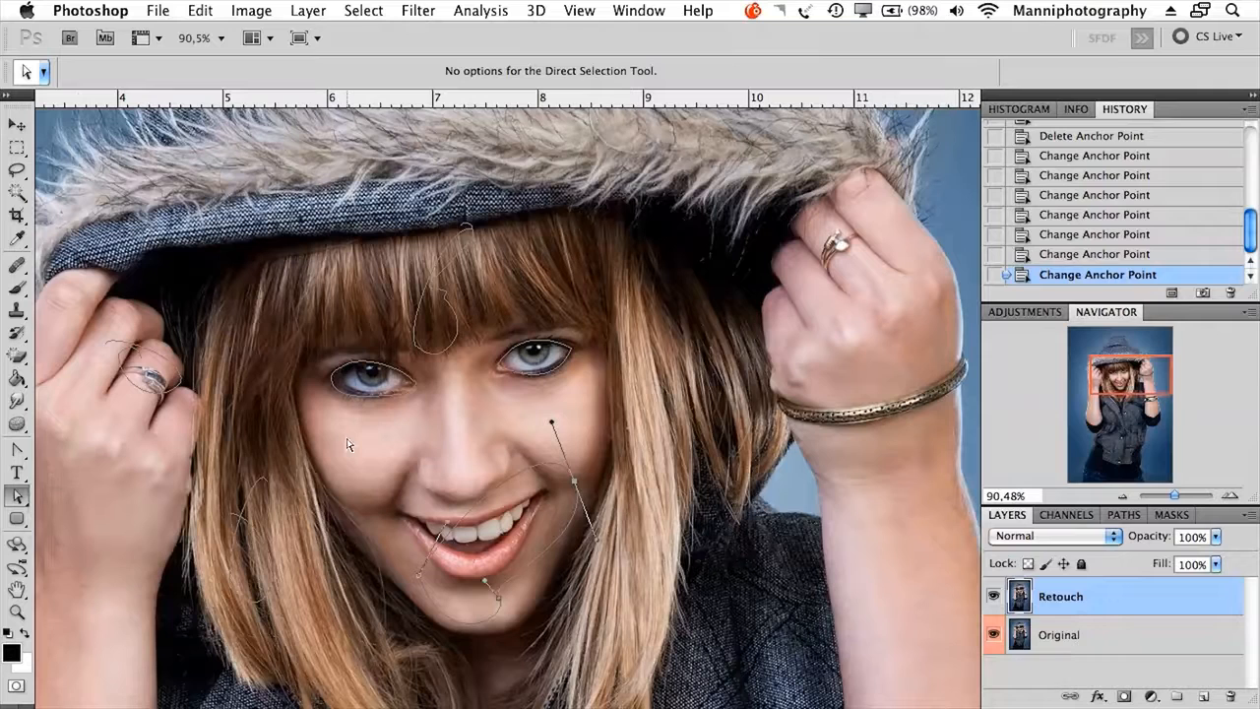